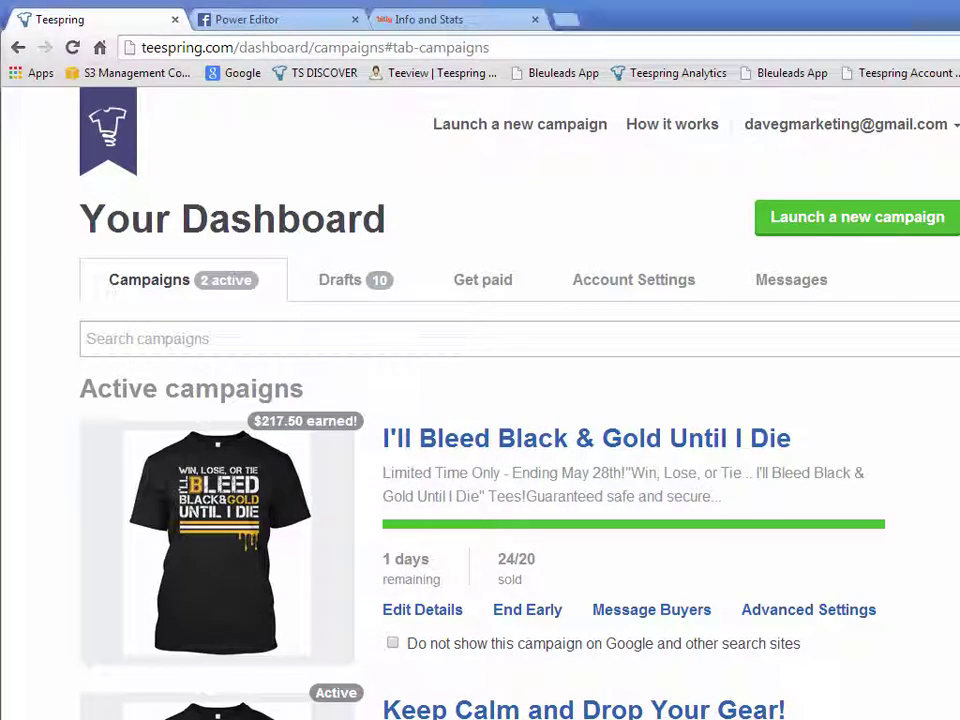
Scroll through the Teespring dashboard and select its web address.
scroll(480, 450, down, 1)
scroll(480, 400, down, 2)
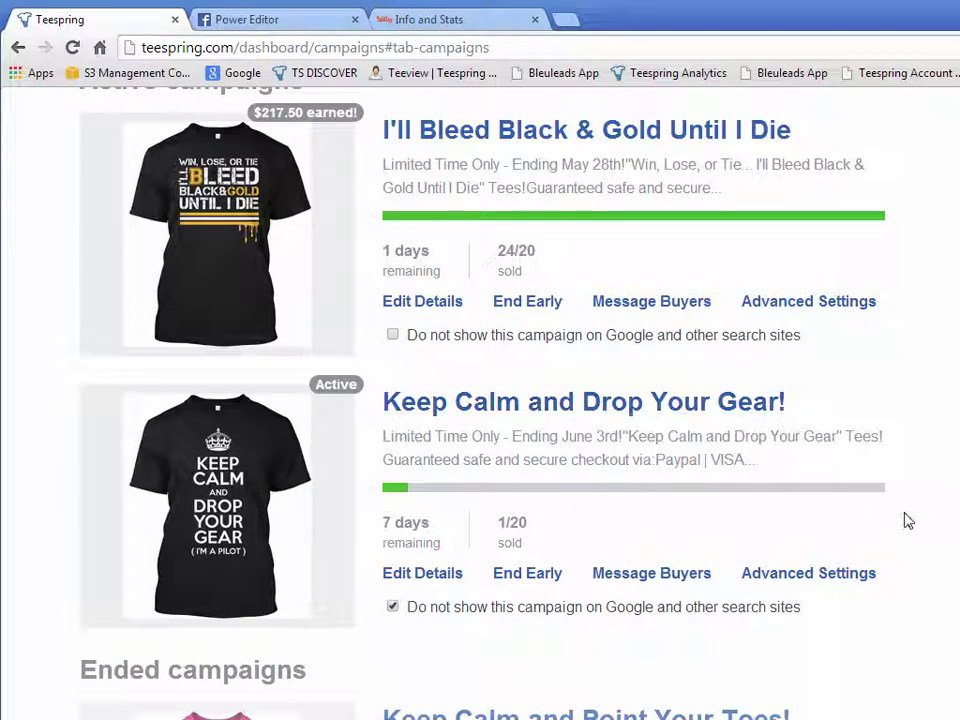
scroll(953, 519, up, 3)
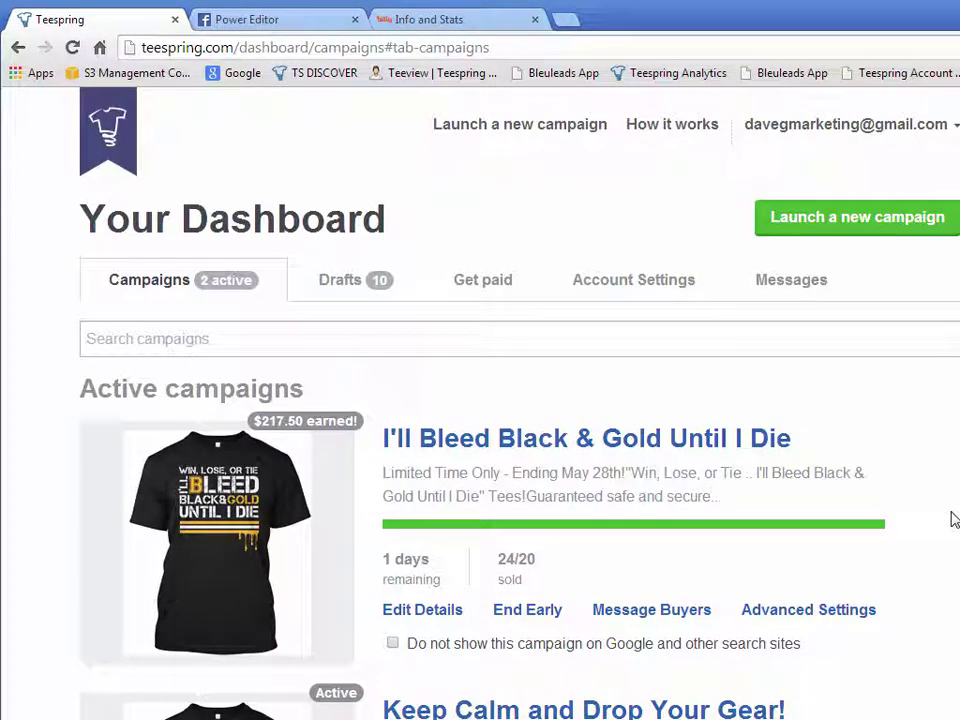
click(240, 46)
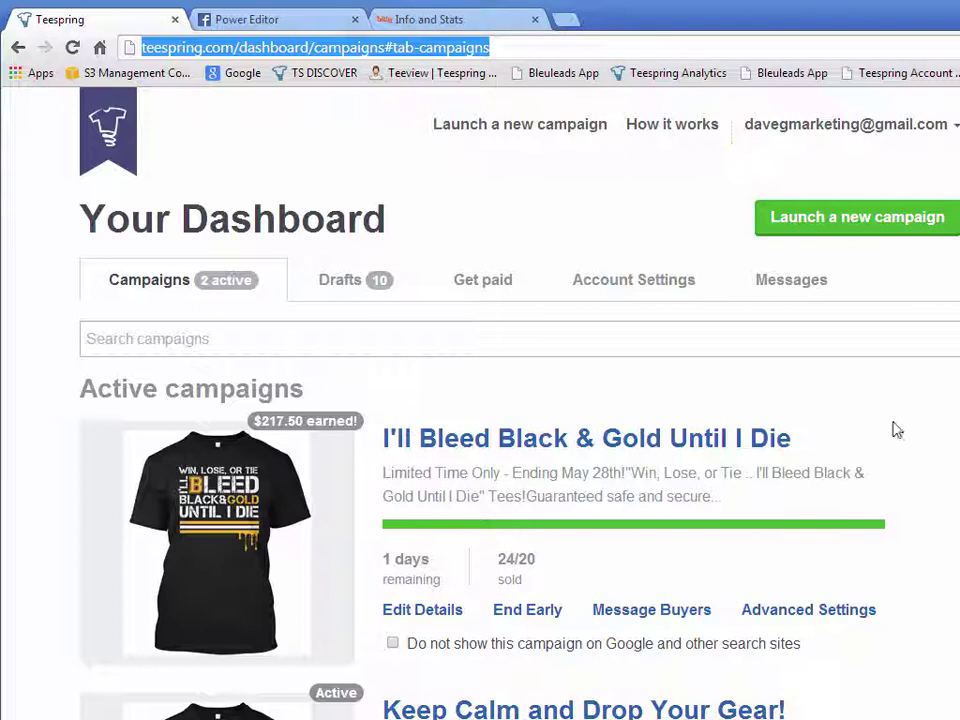
Load analytics.teespring.com in a new tab and take the window out of full screen.
click(563, 20)
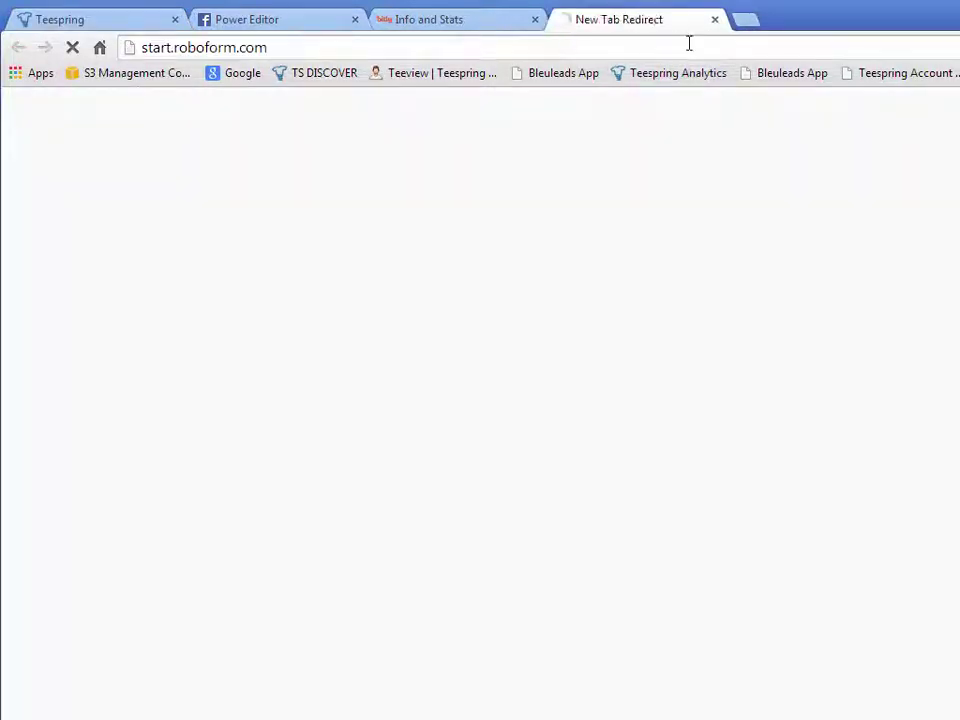
click(300, 45)
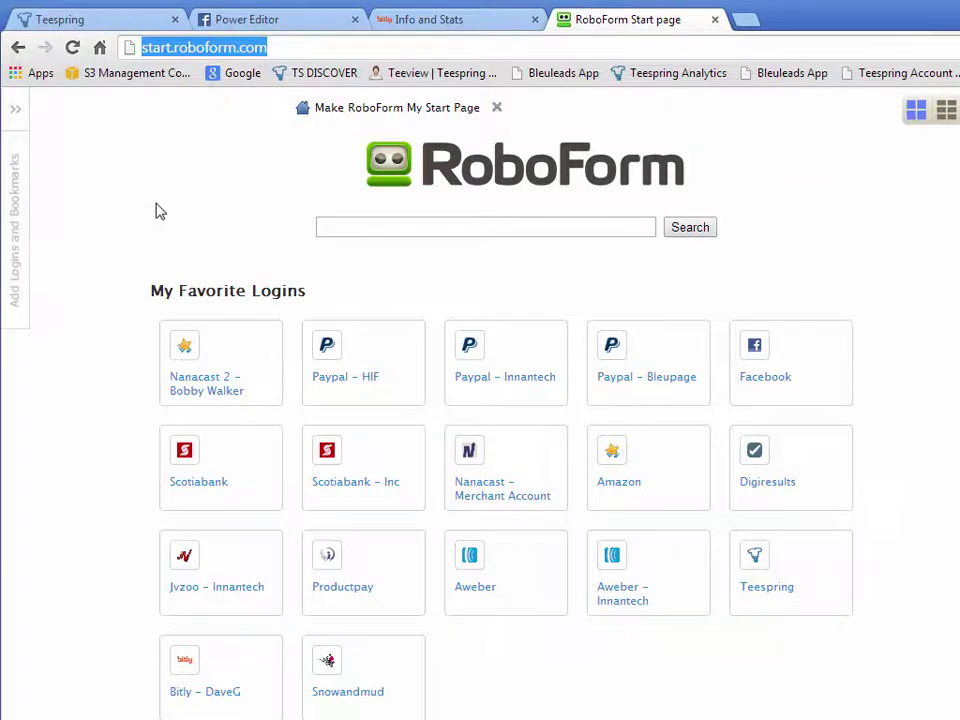
text(anay)
key(BackSpace)
text(lytics.teespring.com)
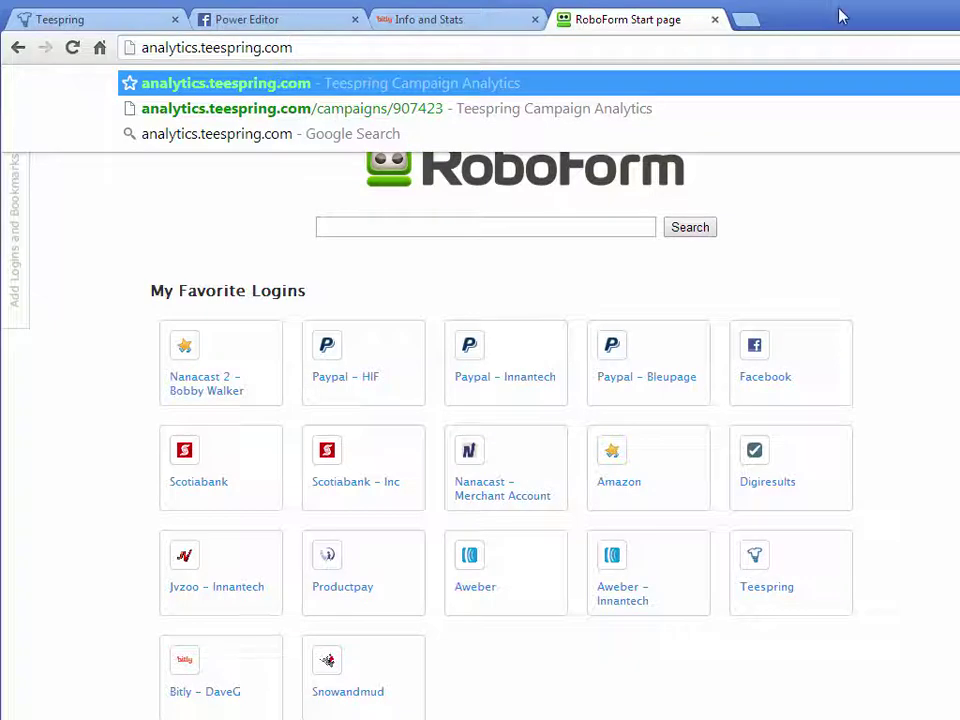
key(Return)
drag(842, 15, 510, 22)
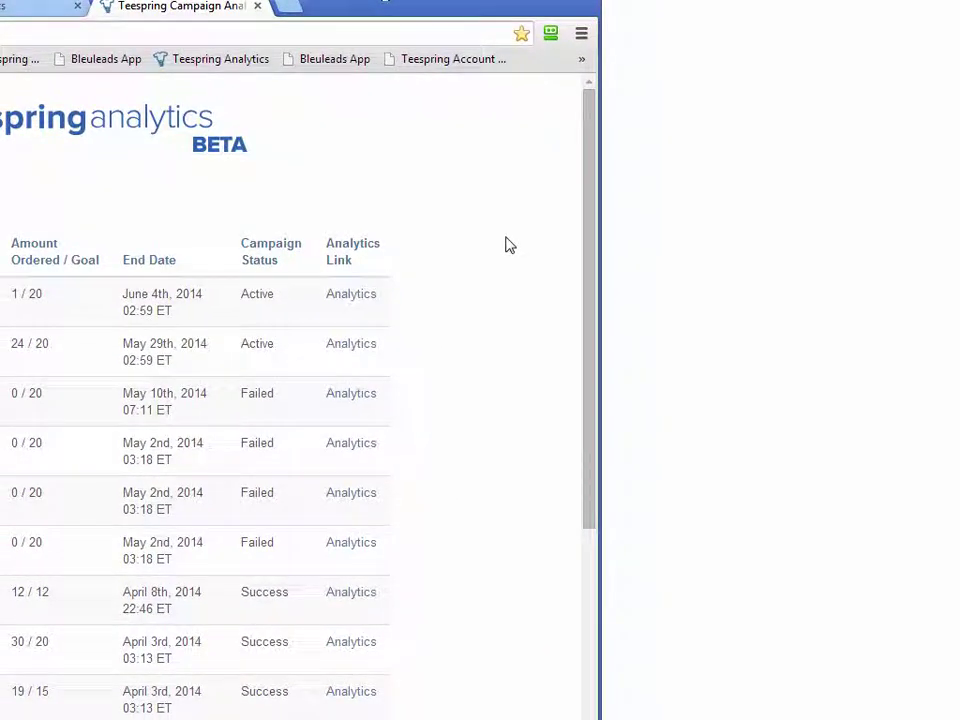
Shift the window left and open analytics for the Keep Calm and Drop Your Gear! campaign.
drag(469, 6, 428, 5)
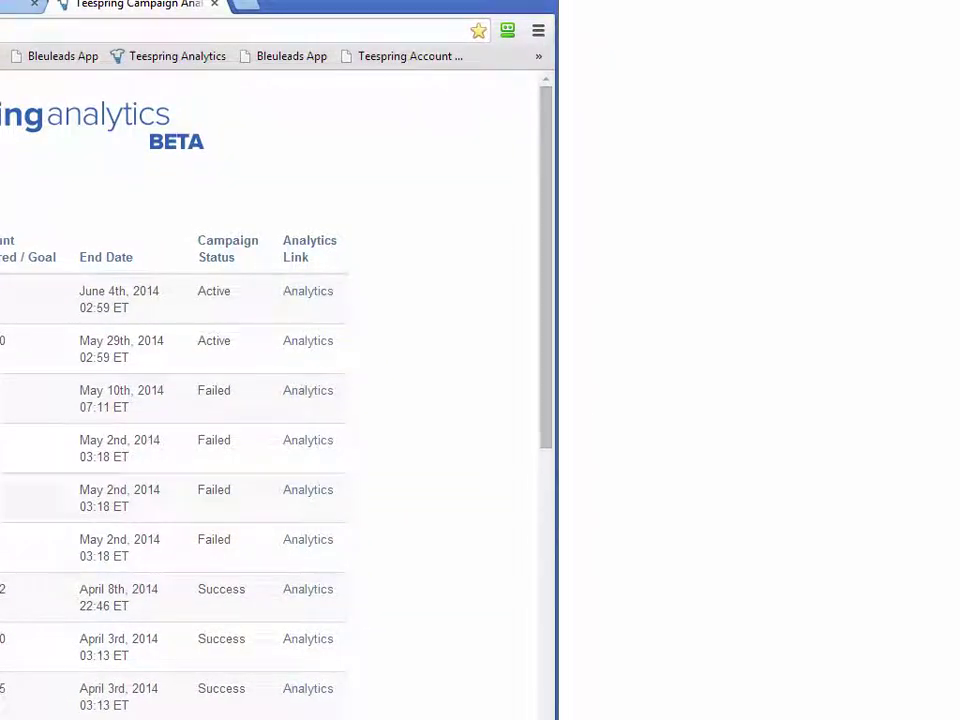
click(298, 293)
double_click(313, 10)
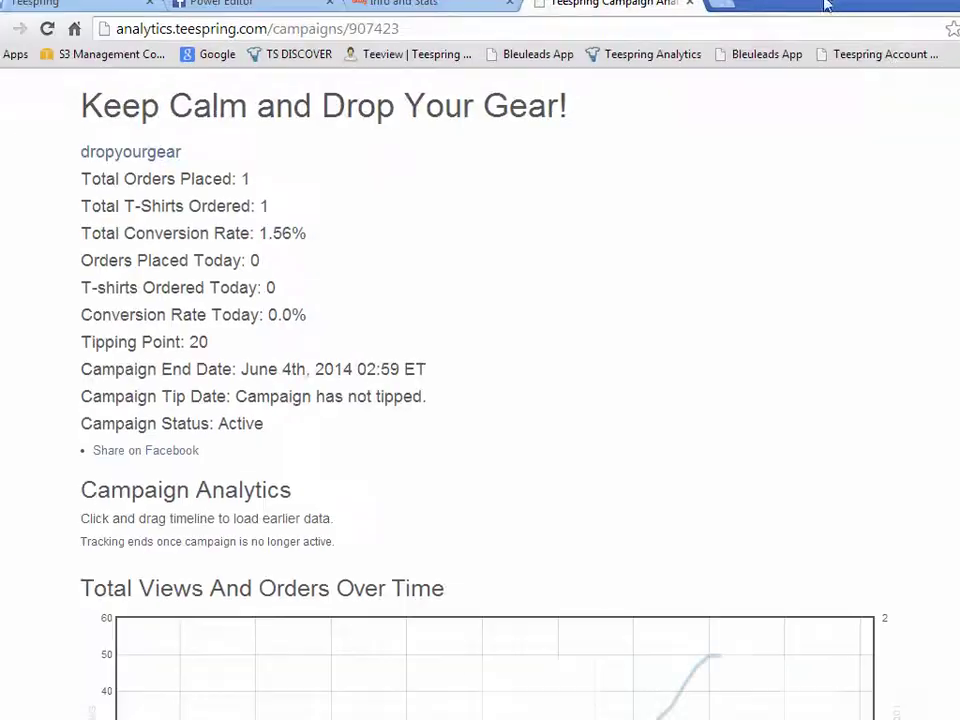
mouse_move(785, 14)
mouse_down()
mouse_move(769, 13)
mouse_move(771, 22)
mouse_move(769, 13)
mouse_move(797, 20)
mouse_up()
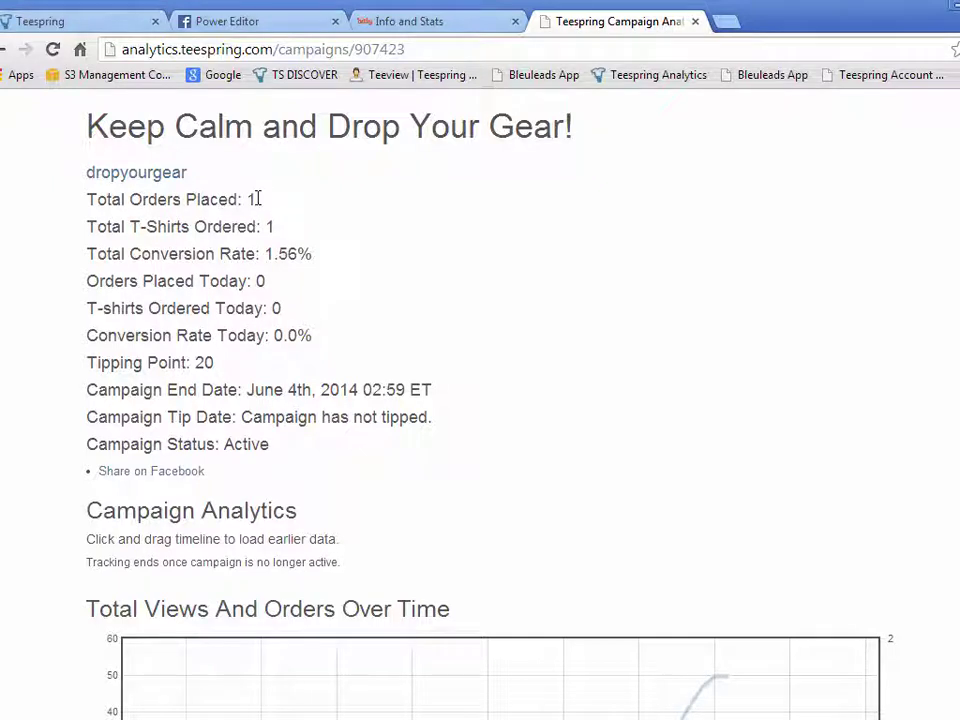
drag(266, 253, 306, 253)
click(313, 251)
scroll(486, 441, down, 2)
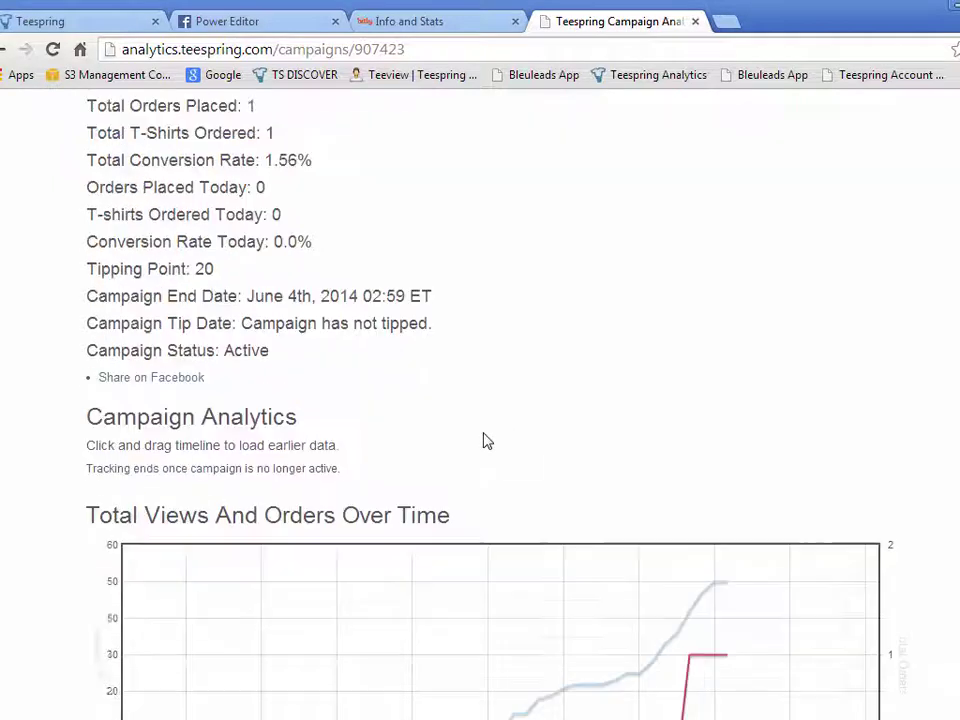
scroll(840, 325, down, 1)
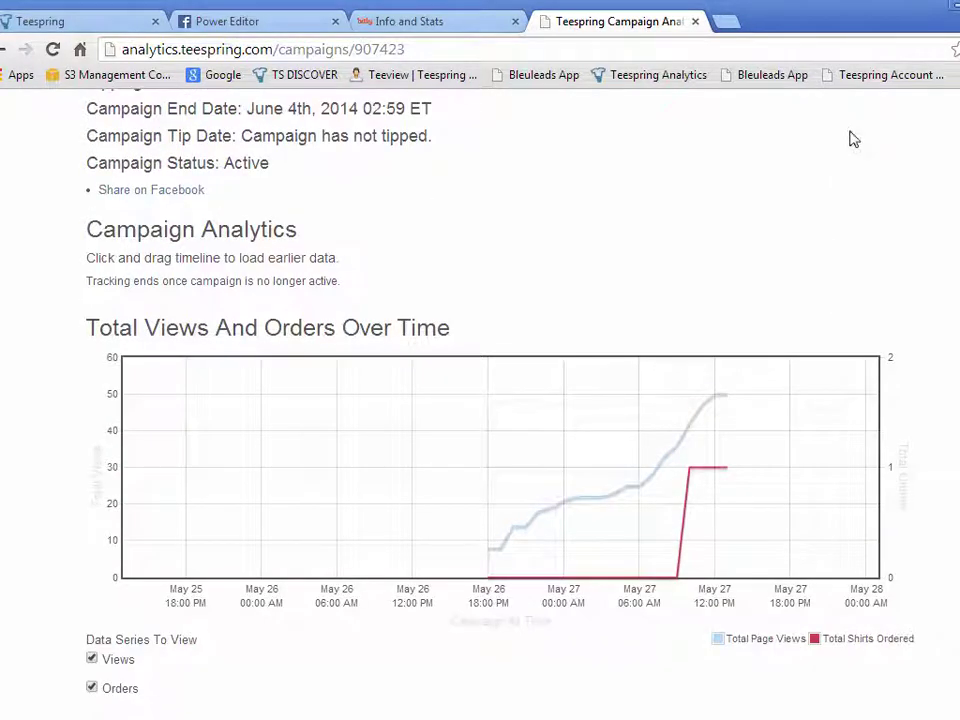
scroll(952, 420, down, 4)
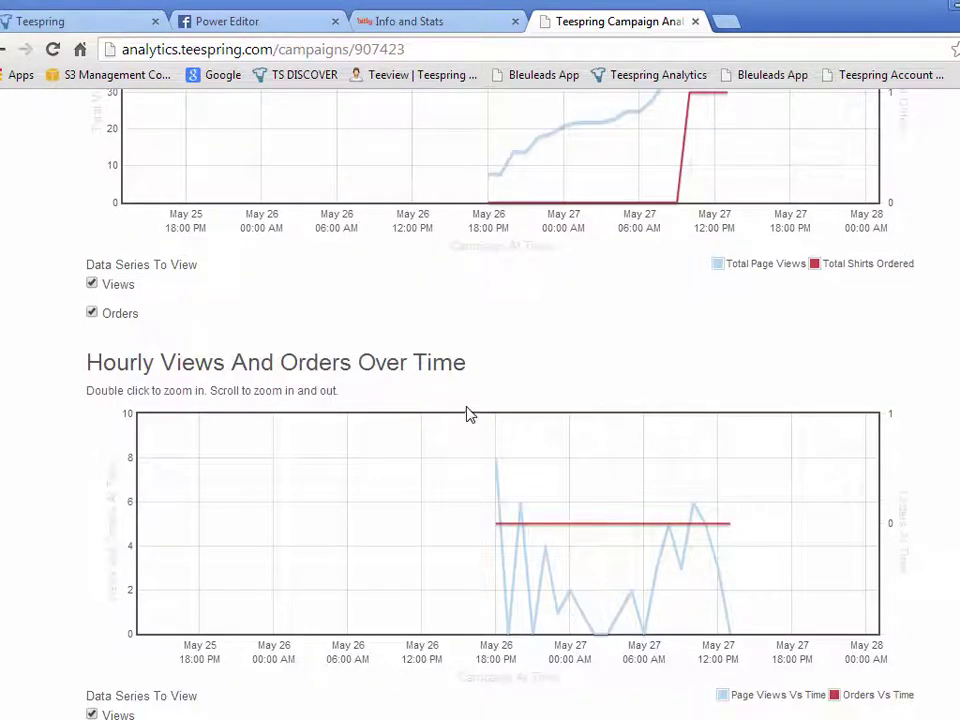
scroll(467, 414, up, 2)
scroll(576, 371, up, 2)
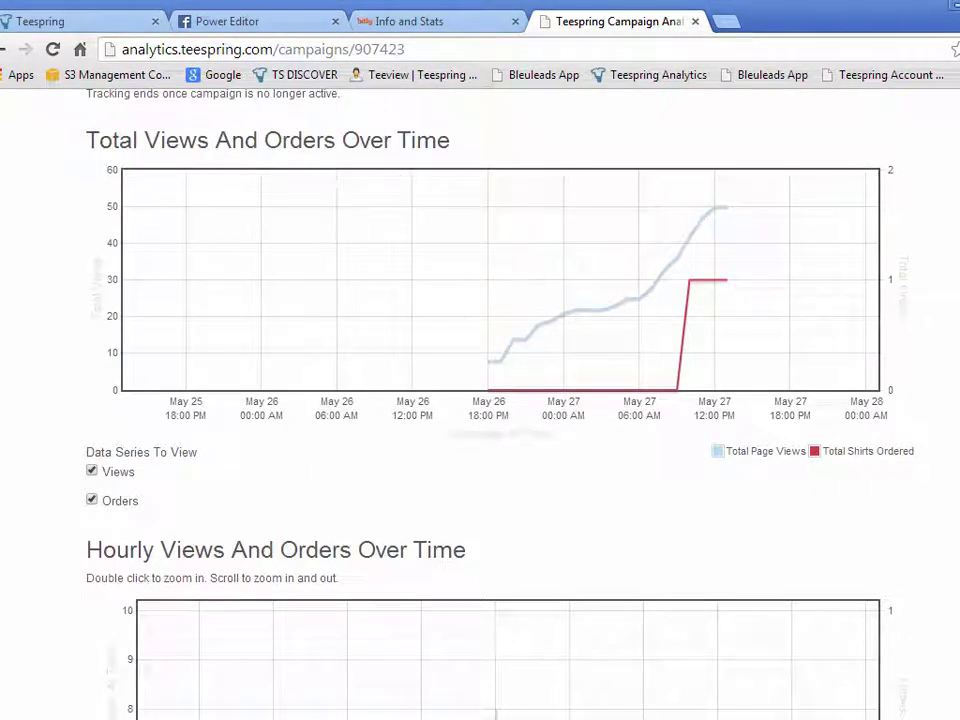
scroll(510, 440, up, 1)
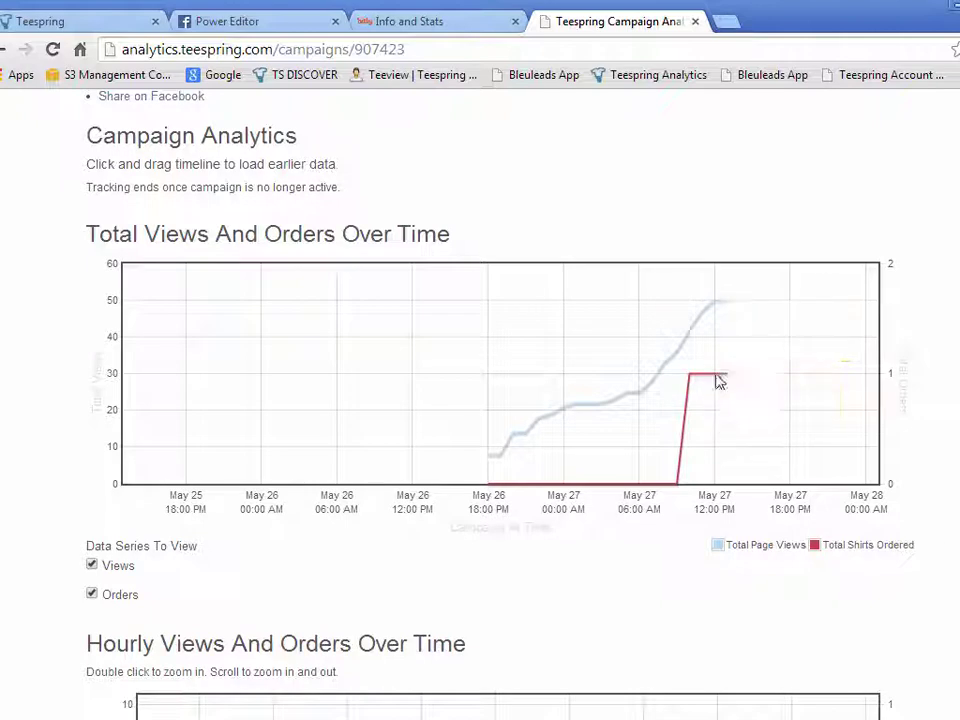
mouse_move(728, 377)
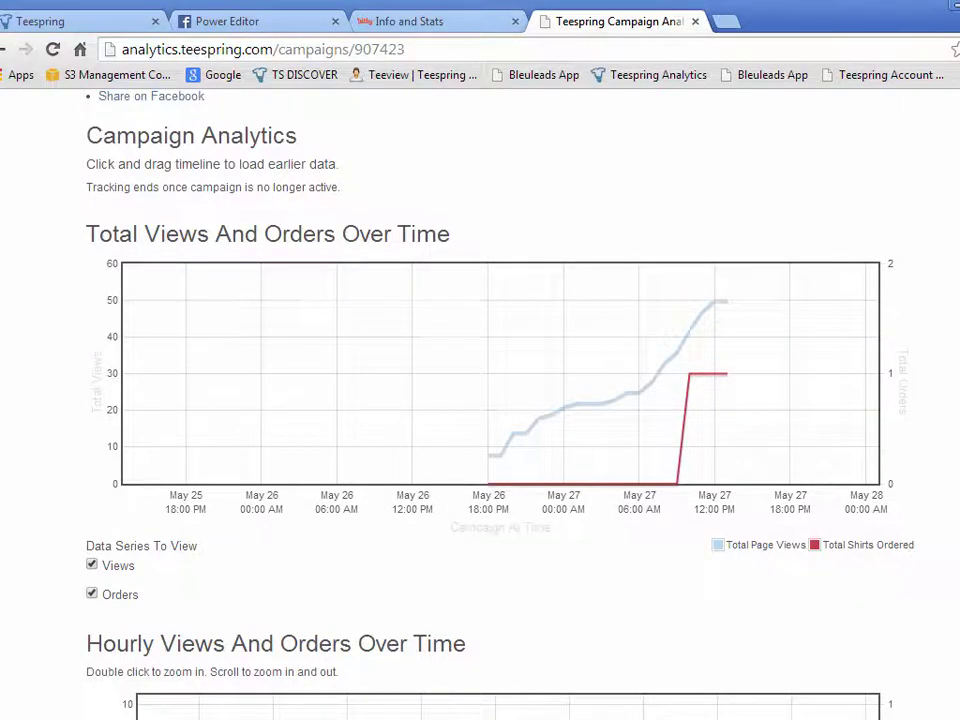
scroll(949, 416, up, 5)
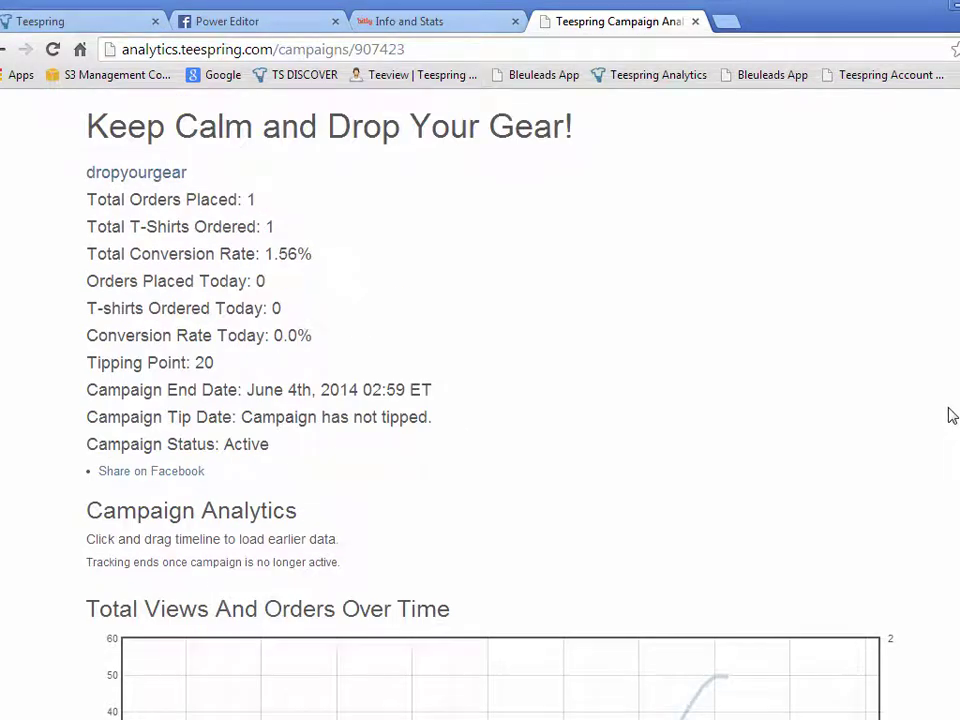
click(474, 28)
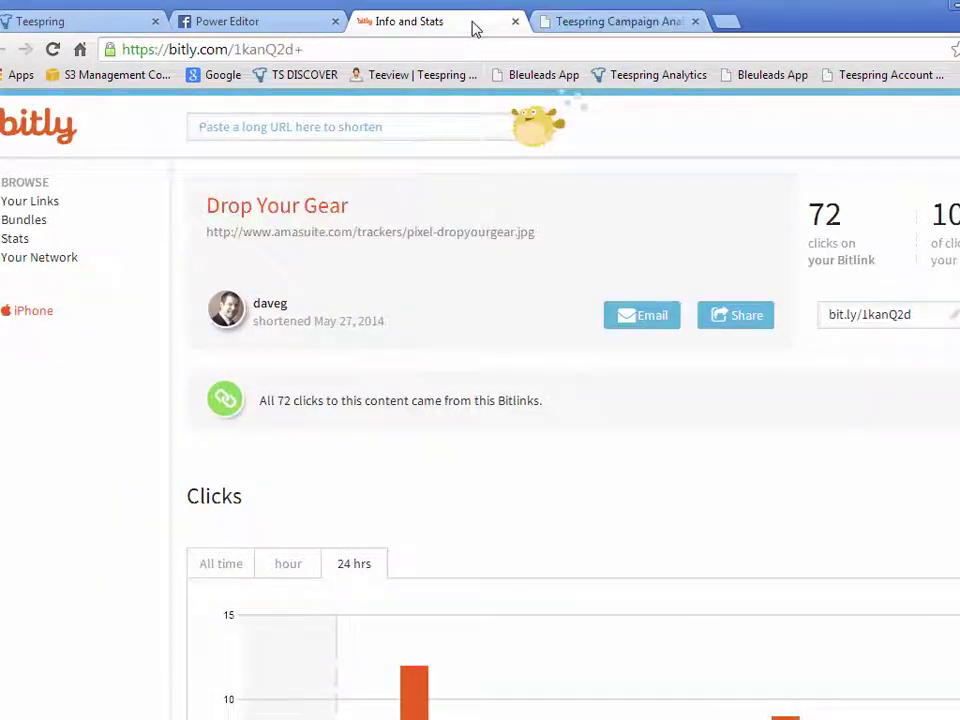
click(54, 49)
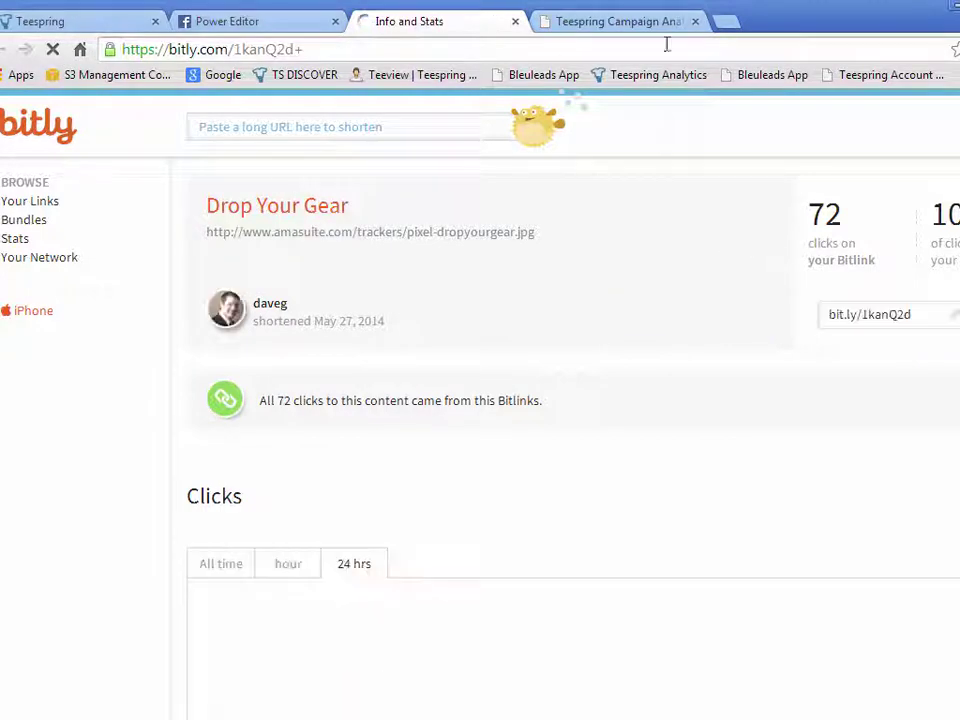
click(631, 25)
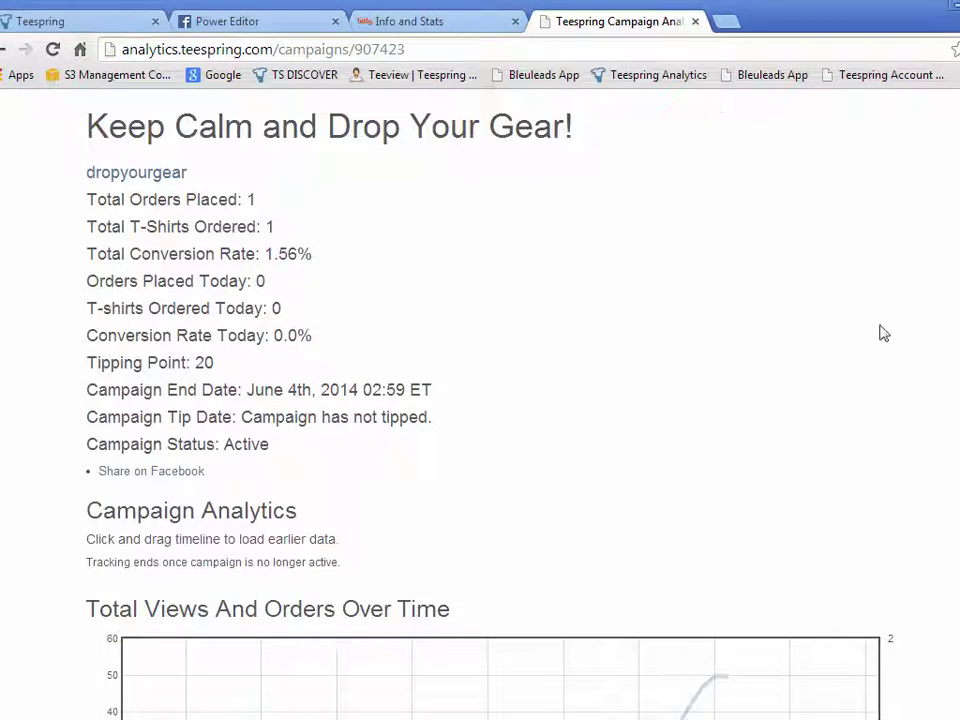
Review the view charts and pan the hourly chart to reveal the orders line.
scroll(906, 356, down, 3)
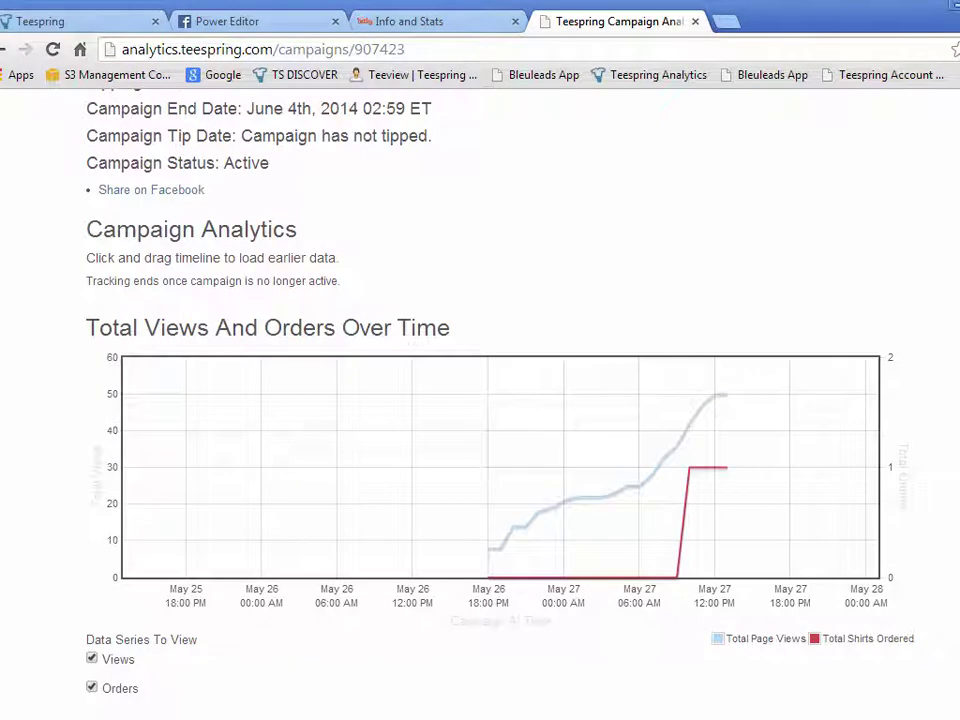
scroll(480, 400, up, 2)
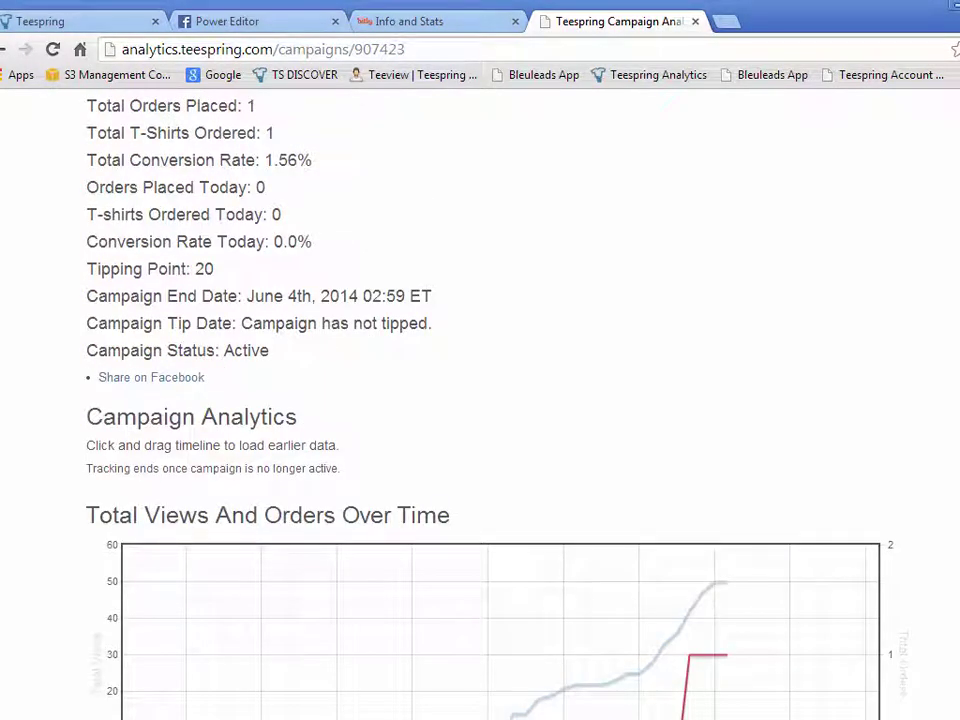
scroll(348, 236, up, 1)
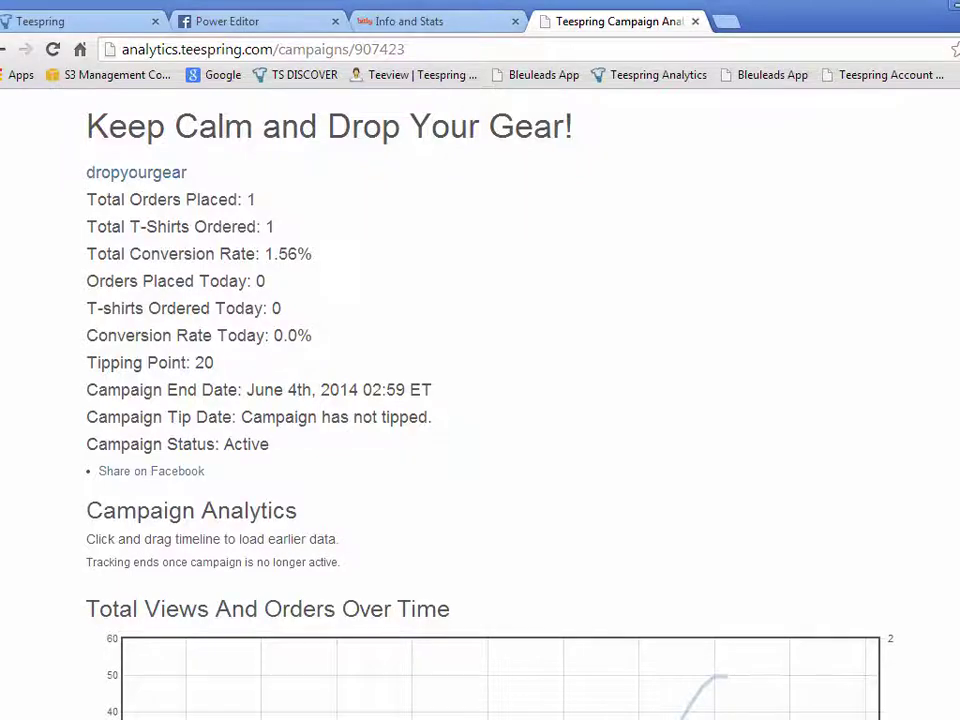
scroll(480, 400, down, 7)
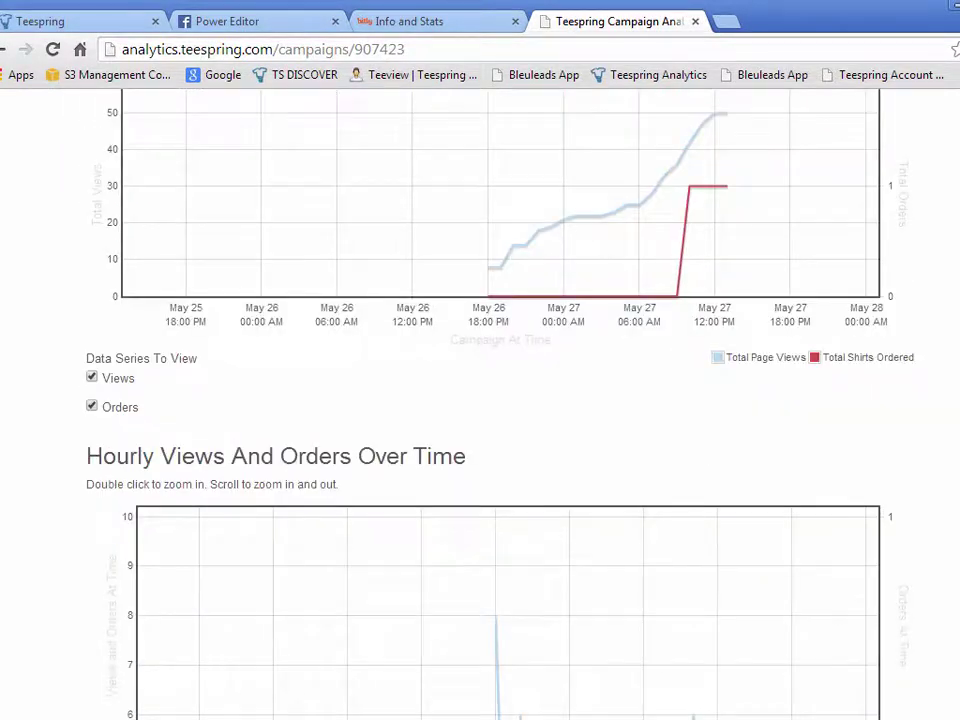
drag(690, 553, 686, 482)
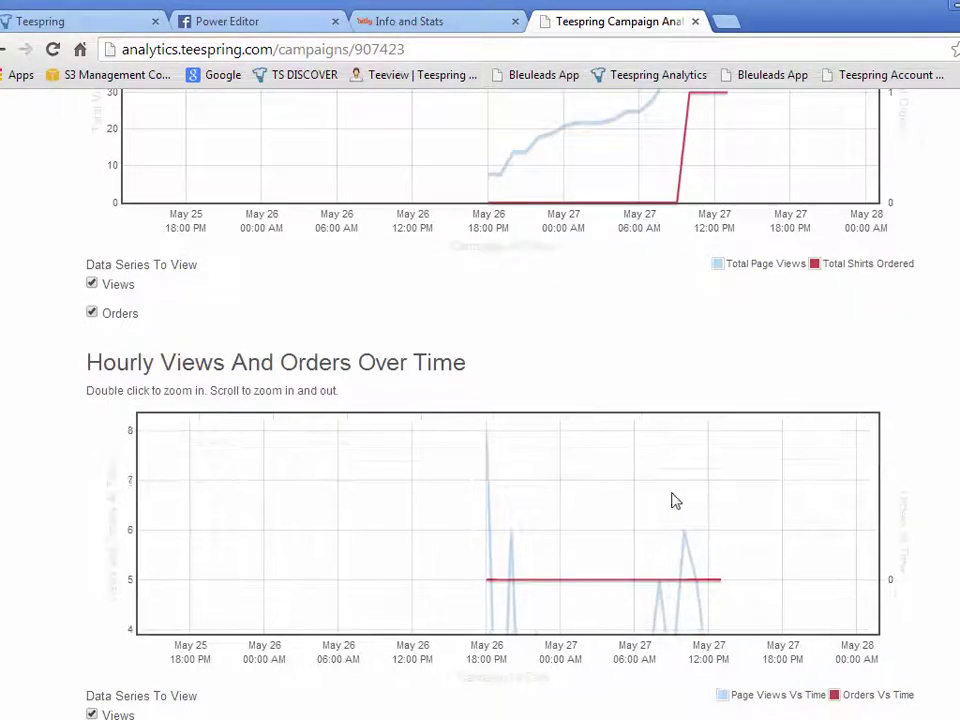
drag(671, 561, 651, 431)
Review the GET Variable Data table, then switch to the Facebook Power Editor tab.
scroll(480, 400, down, 3)
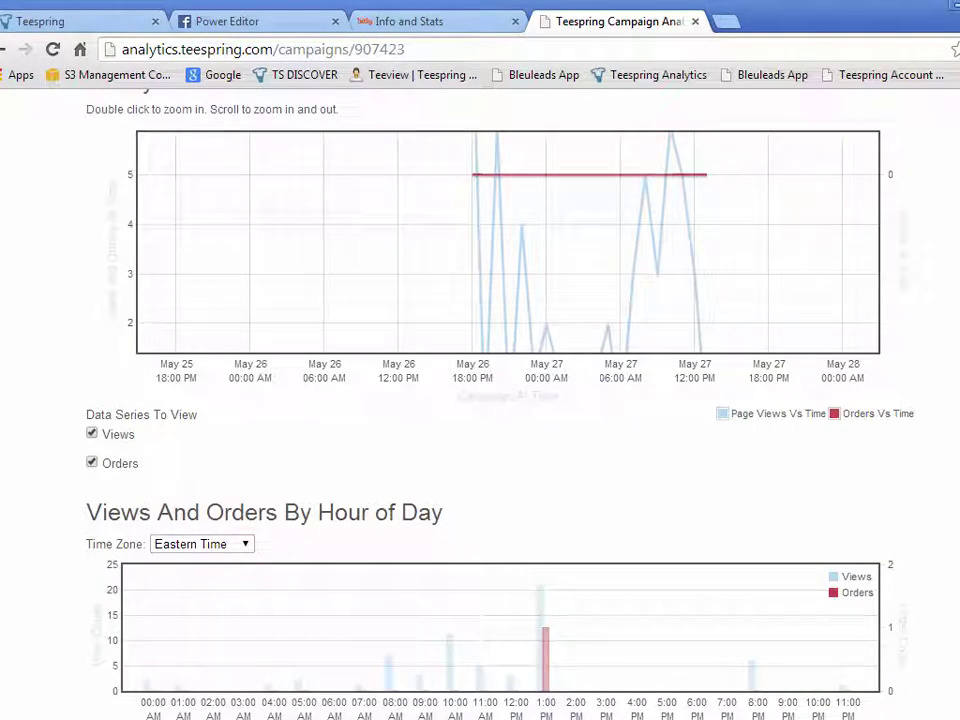
scroll(480, 400, down, 2)
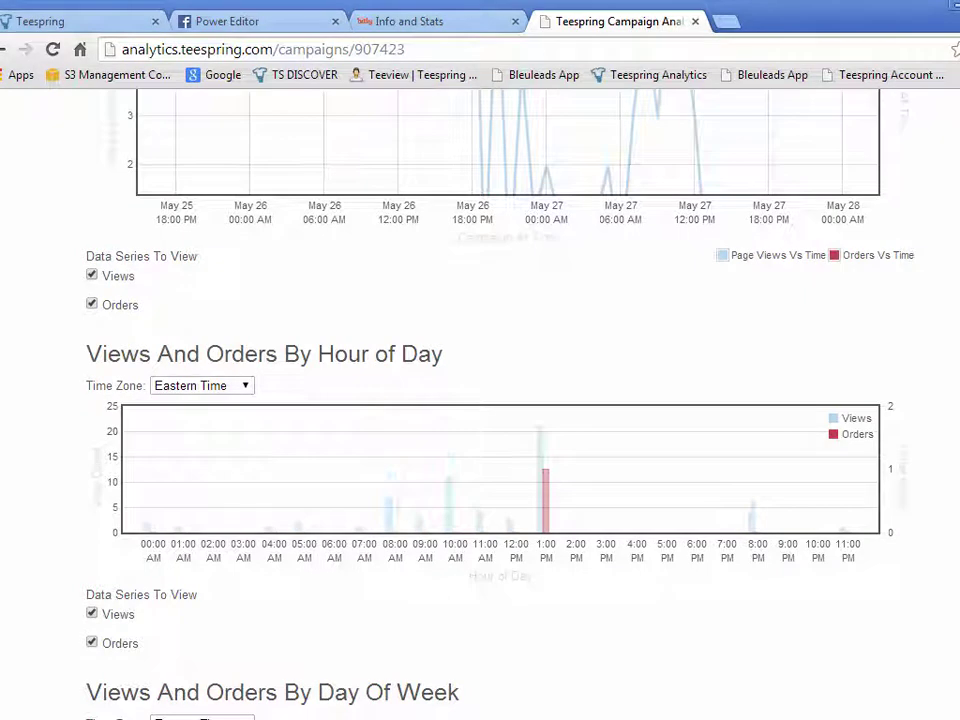
mouse_move(450, 530)
mouse_move(548, 524)
scroll(480, 400, down, 1)
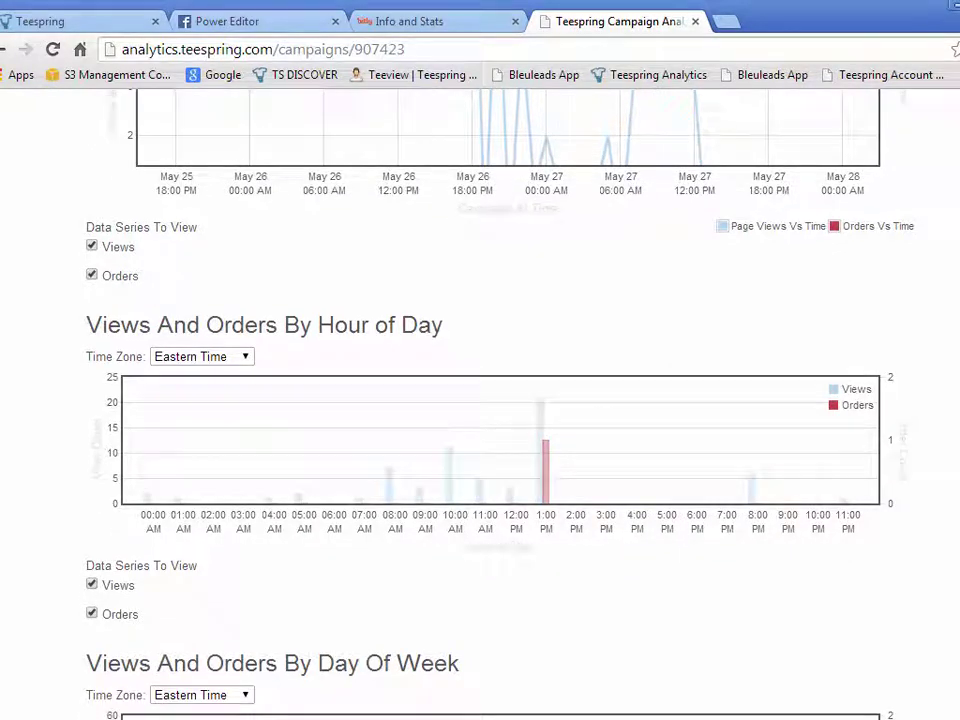
scroll(480, 400, down, 4)
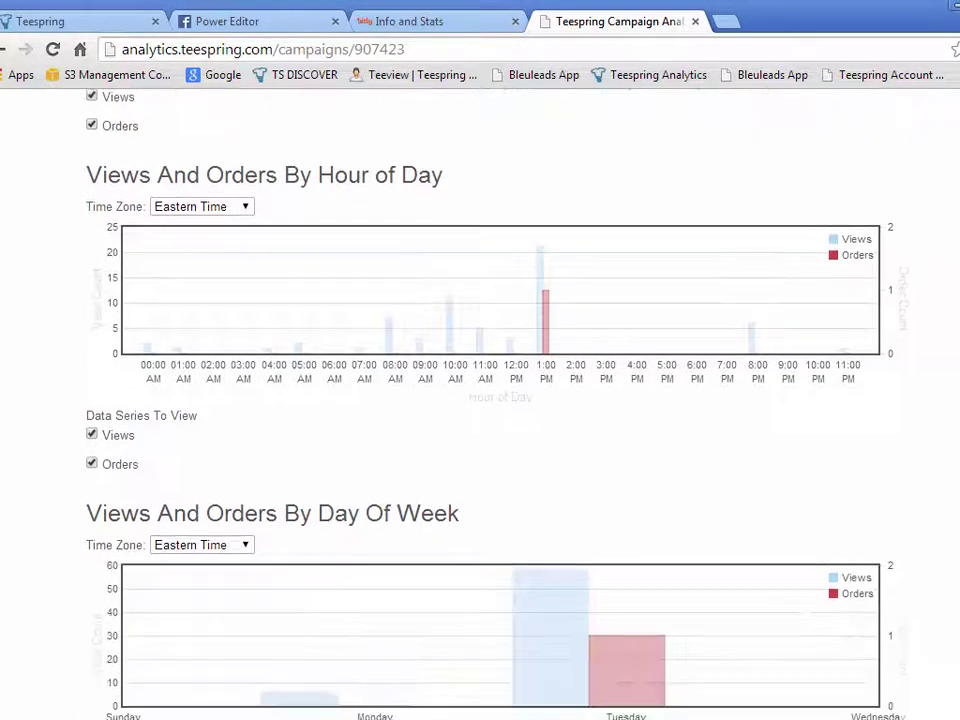
scroll(480, 400, down, 3)
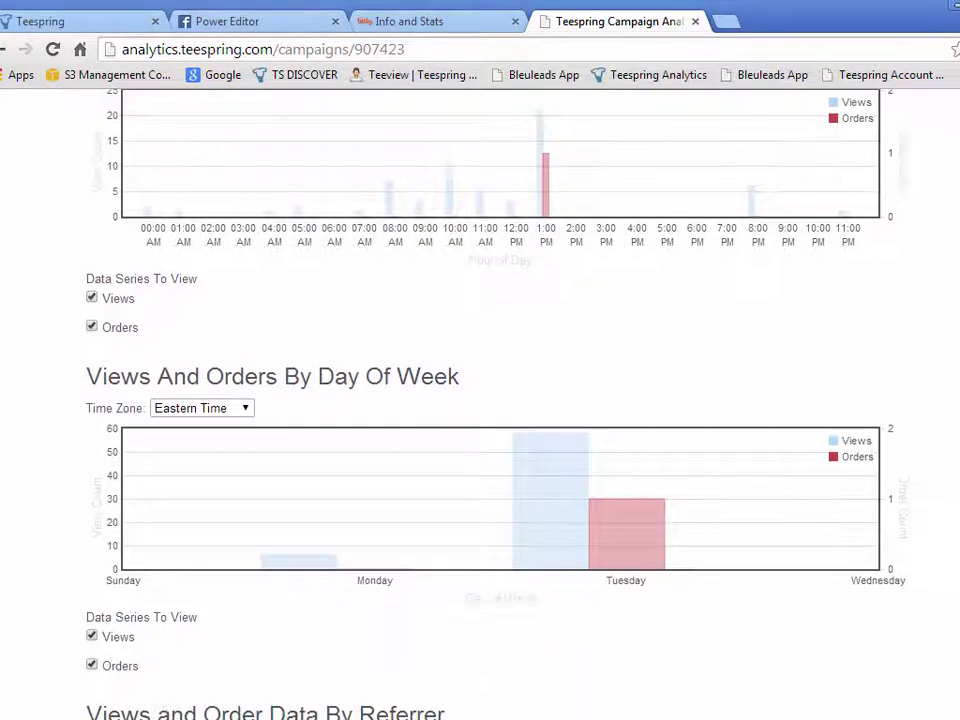
scroll(480, 400, down, 4)
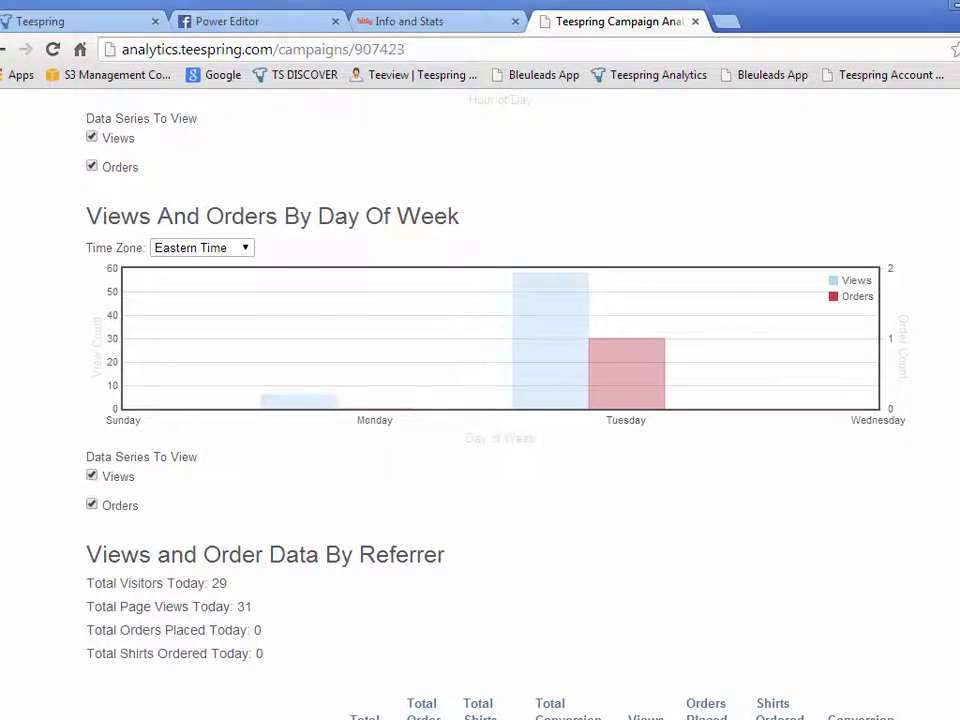
scroll(795, 603, down, 15)
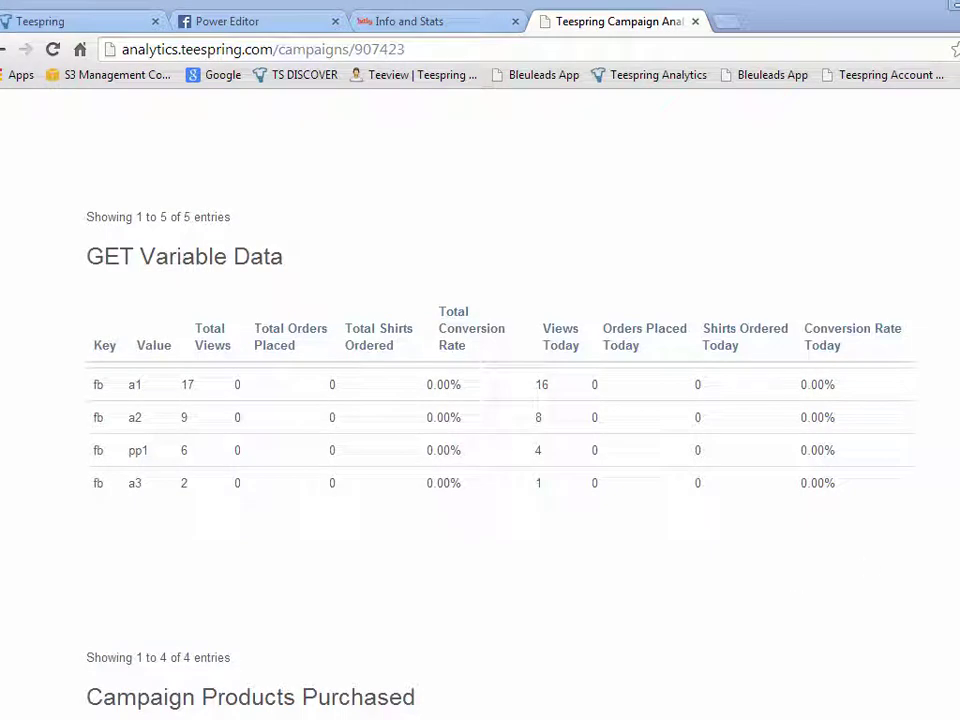
scroll(480, 400, down, 2)
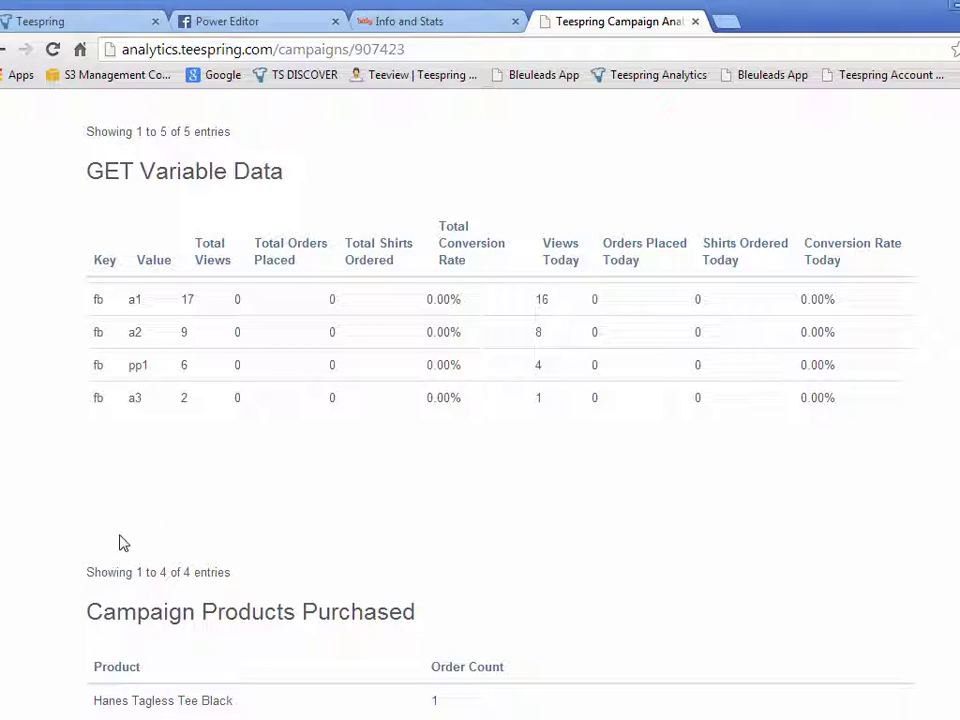
click(259, 23)
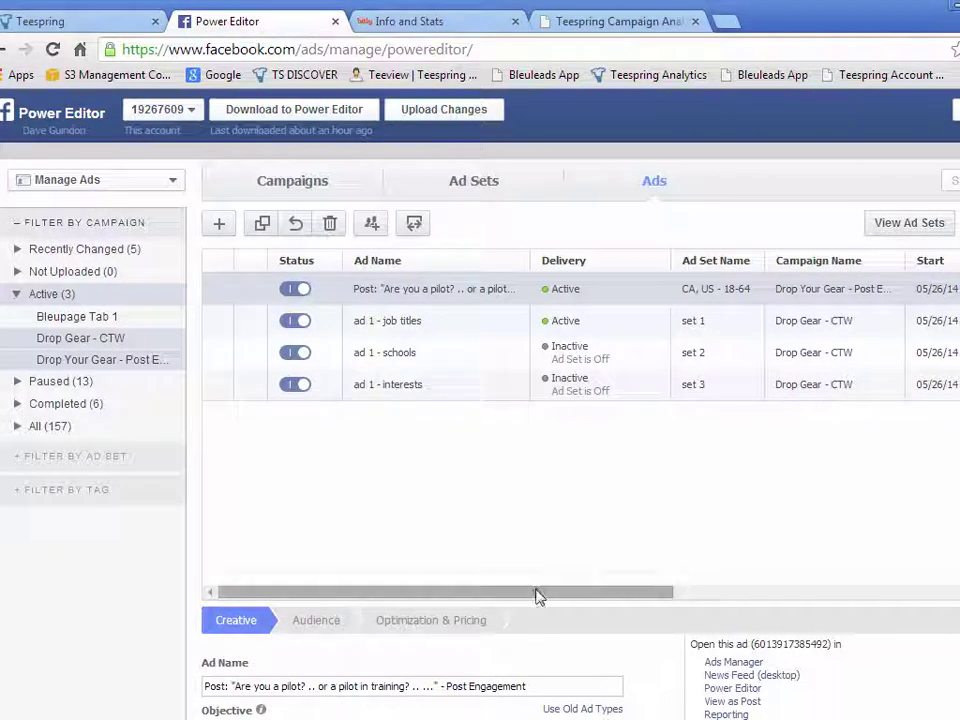
Widen the Objective column to show full values and sort ads by CTR %, highest first.
drag(535, 597, 950, 588)
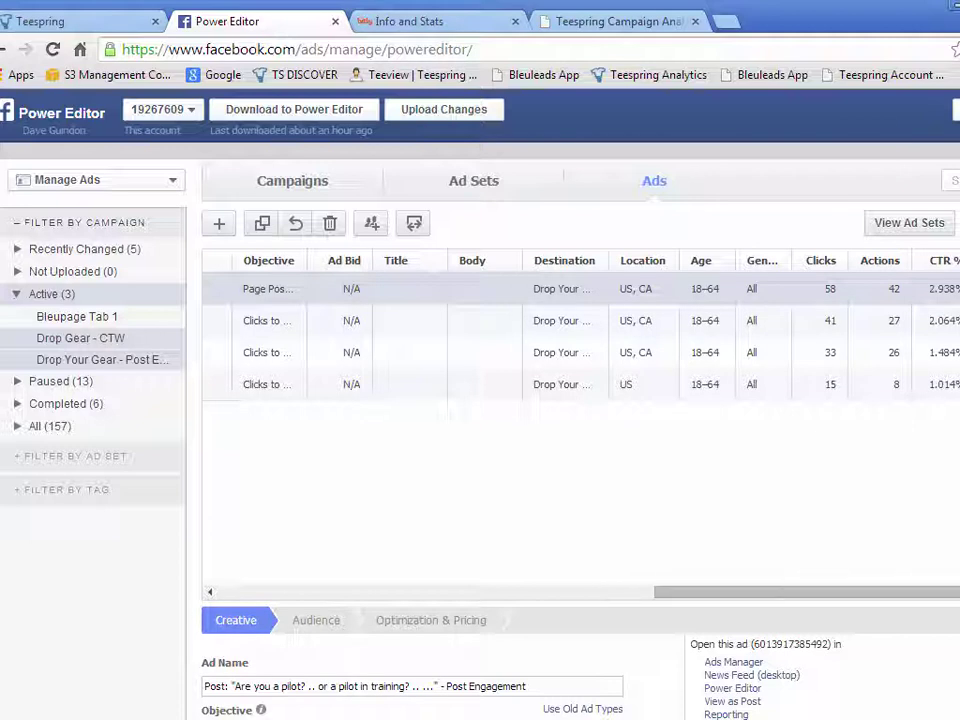
scroll(580, 330, left, 2)
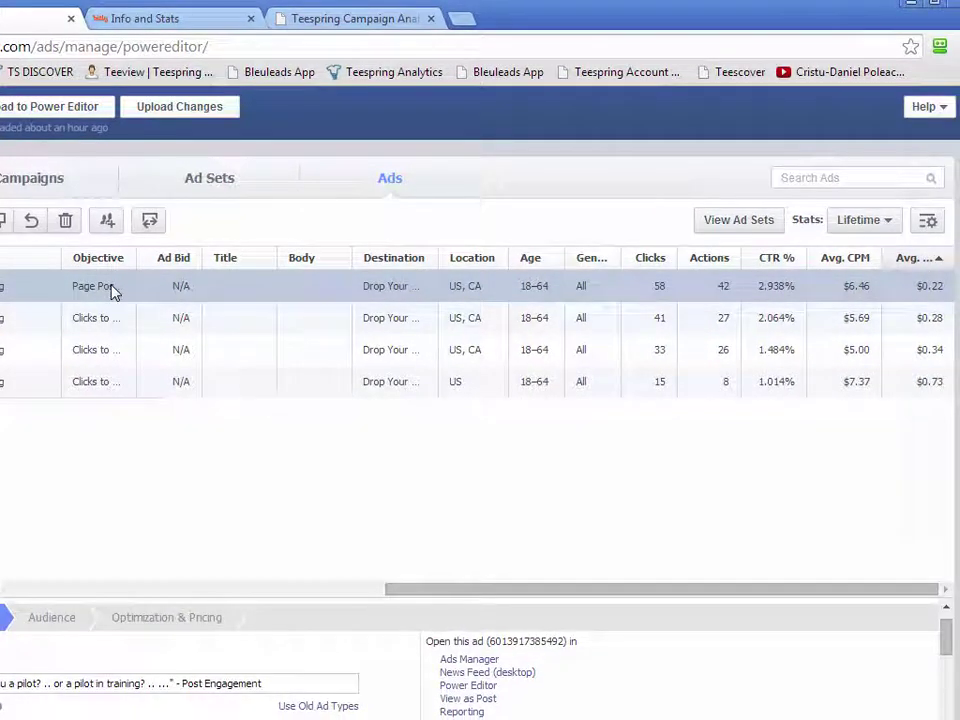
drag(135, 259, 204, 259)
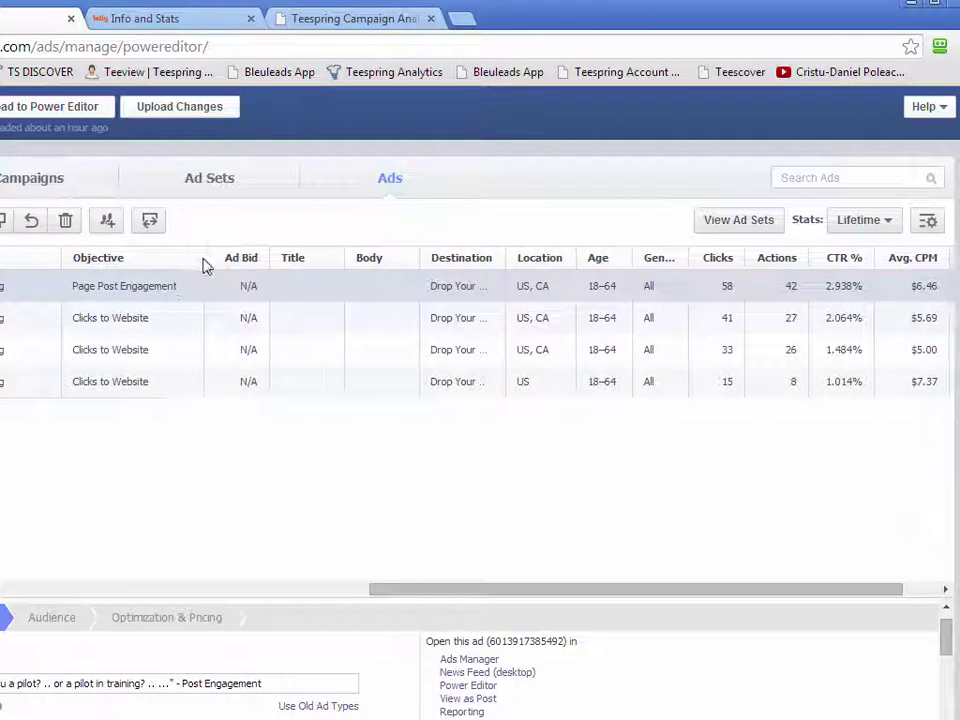
click(848, 262)
click(849, 265)
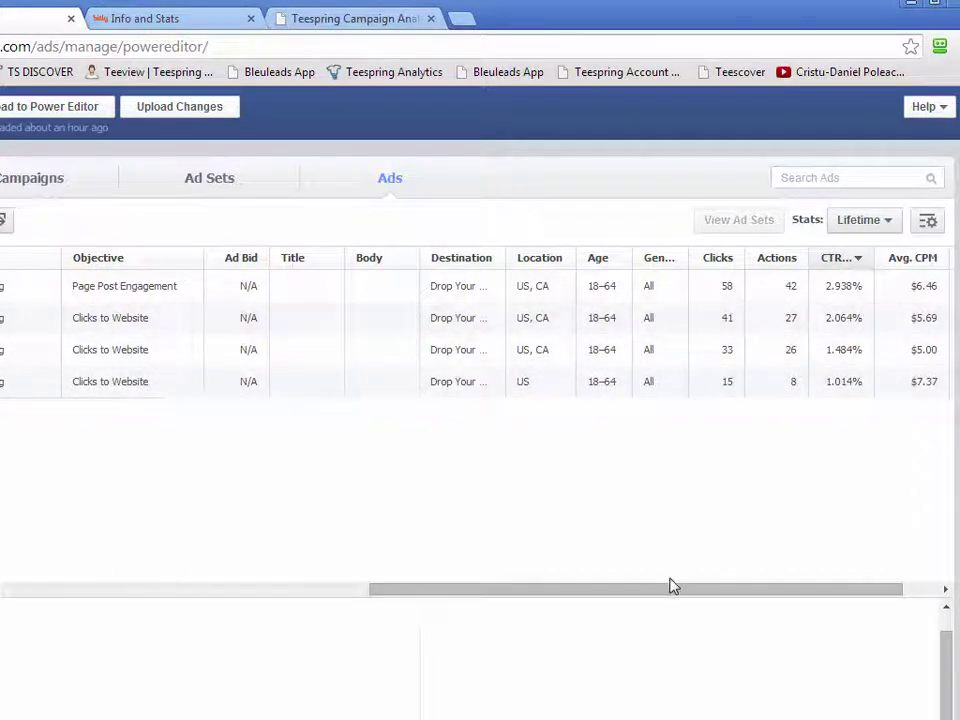
scroll(197, 326, left, 3)
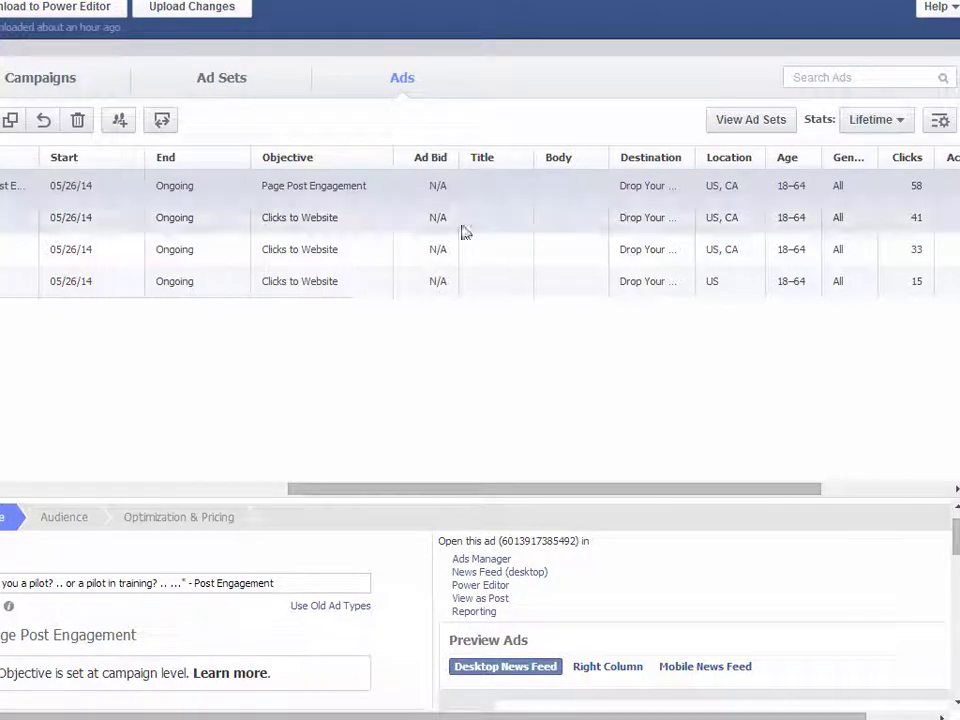
Select the first ad and enlarge the ad editor and preview pane.
click(463, 189)
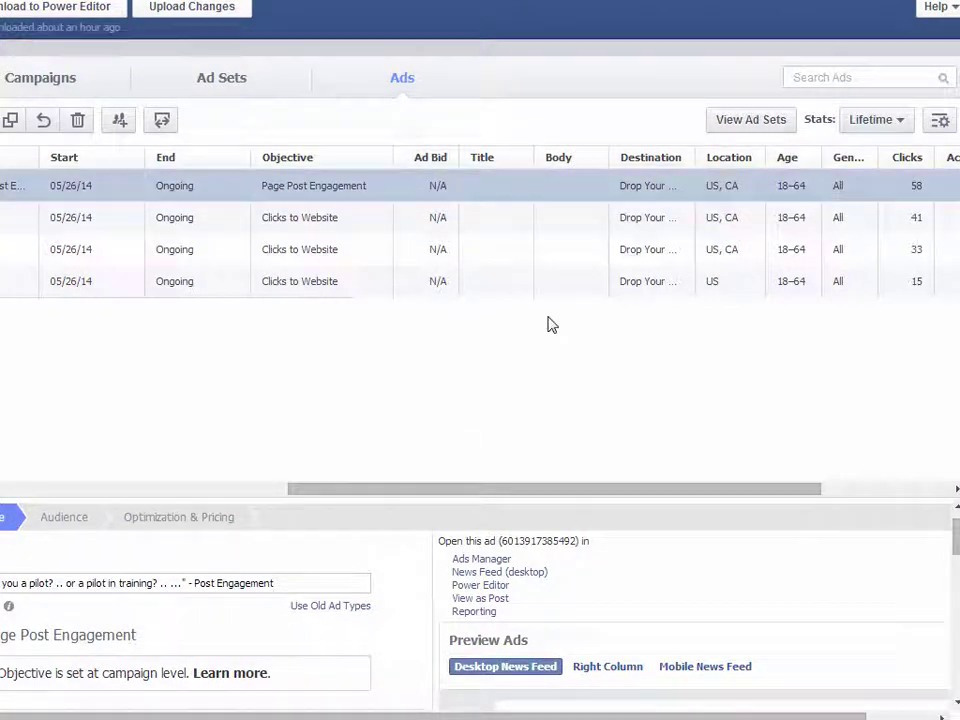
scroll(428, 596, down, 2)
scroll(428, 596, up, 1)
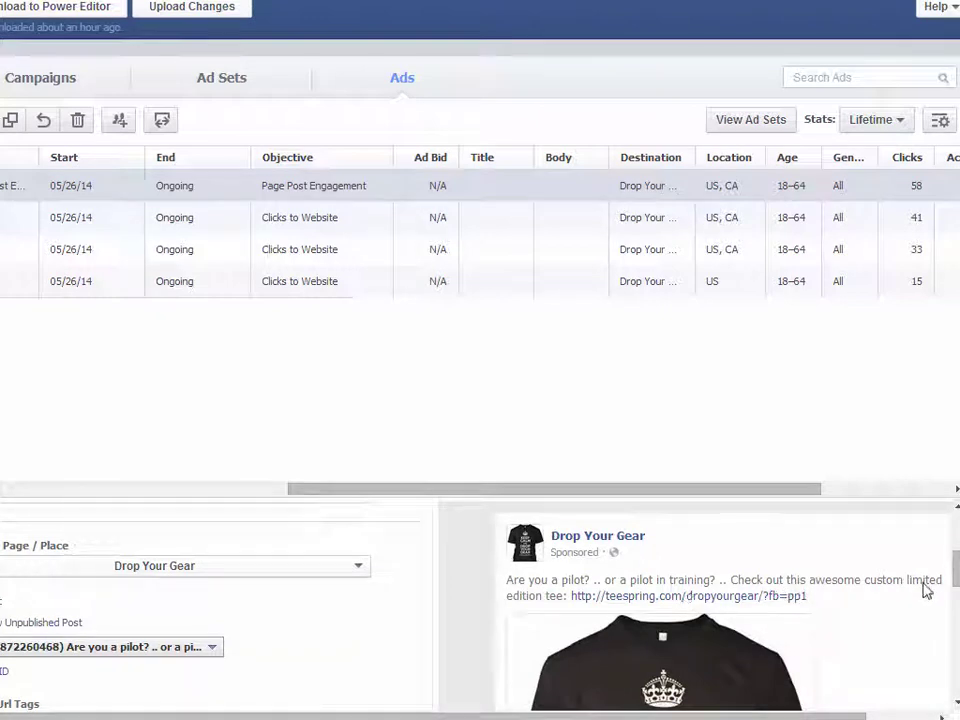
drag(853, 497, 845, 365)
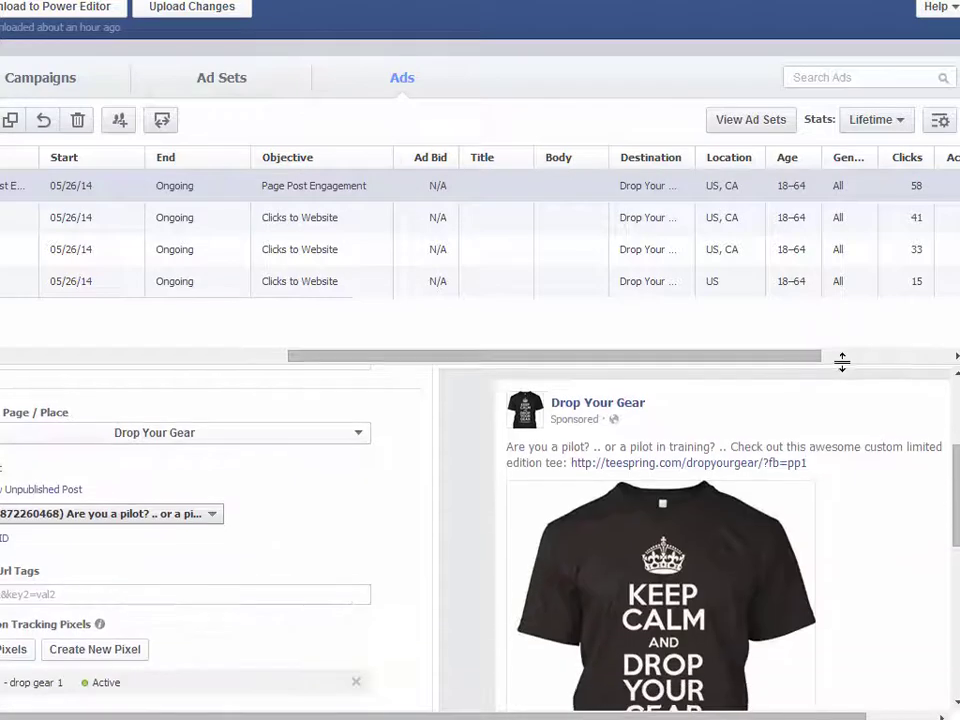
drag(953, 486, 952, 440)
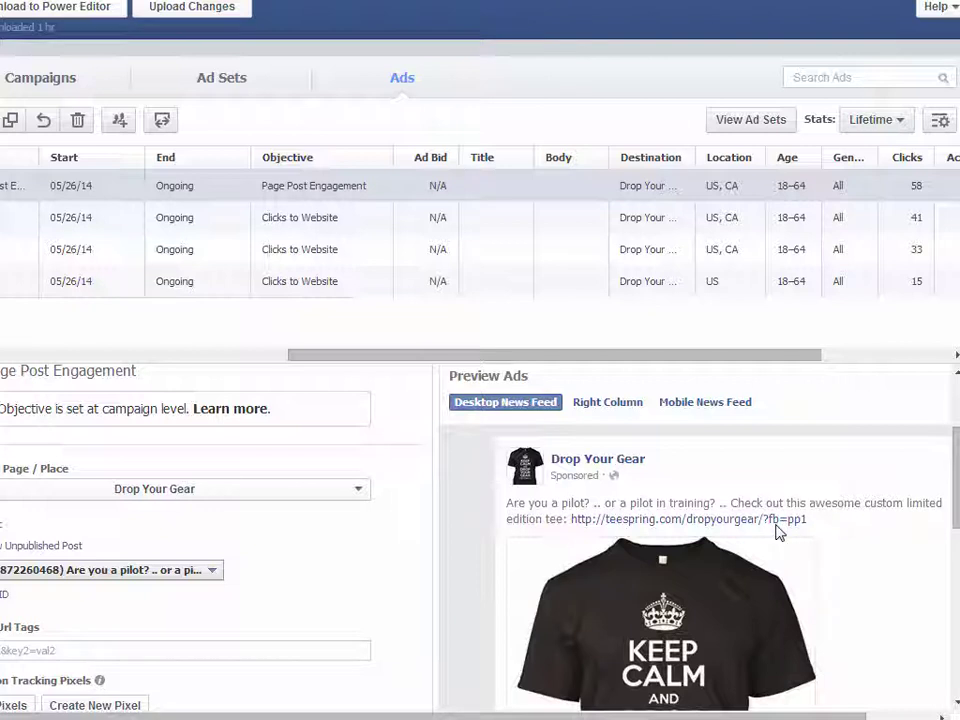
Check the URL tags of the second, third and fourth ads, such as fb=a2.
click(329, 218)
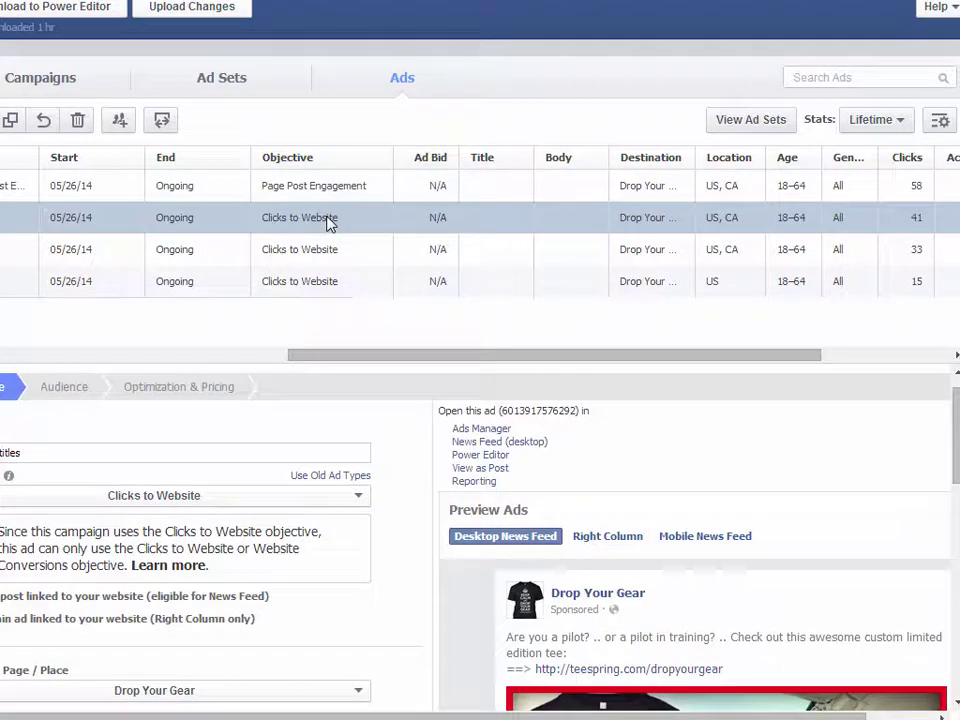
scroll(371, 594, down, 3)
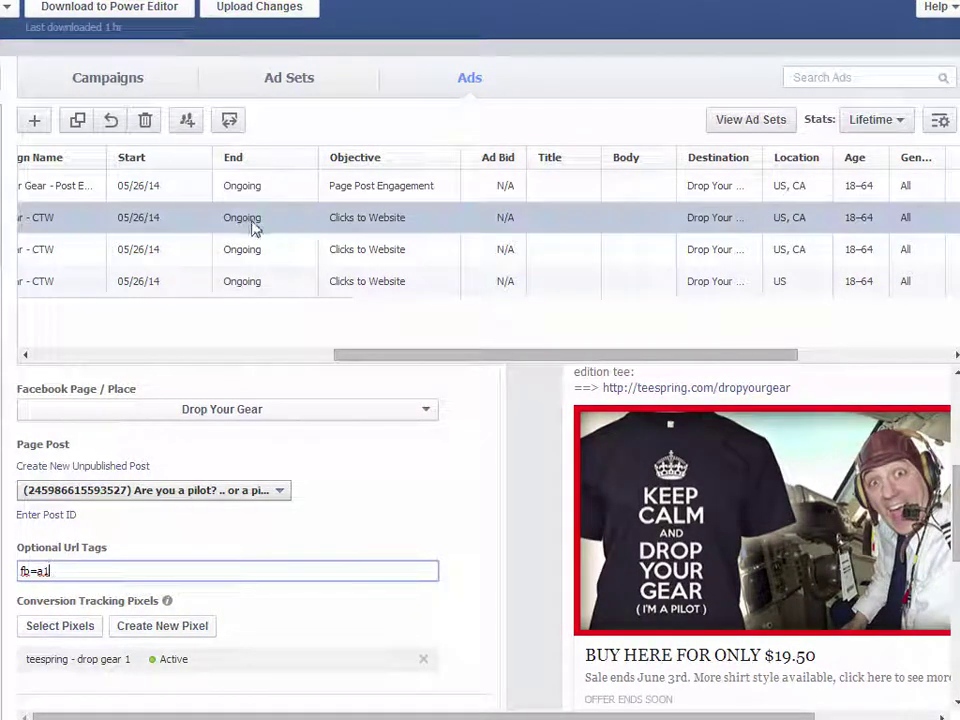
click(349, 249)
scroll(118, 589, down, 3)
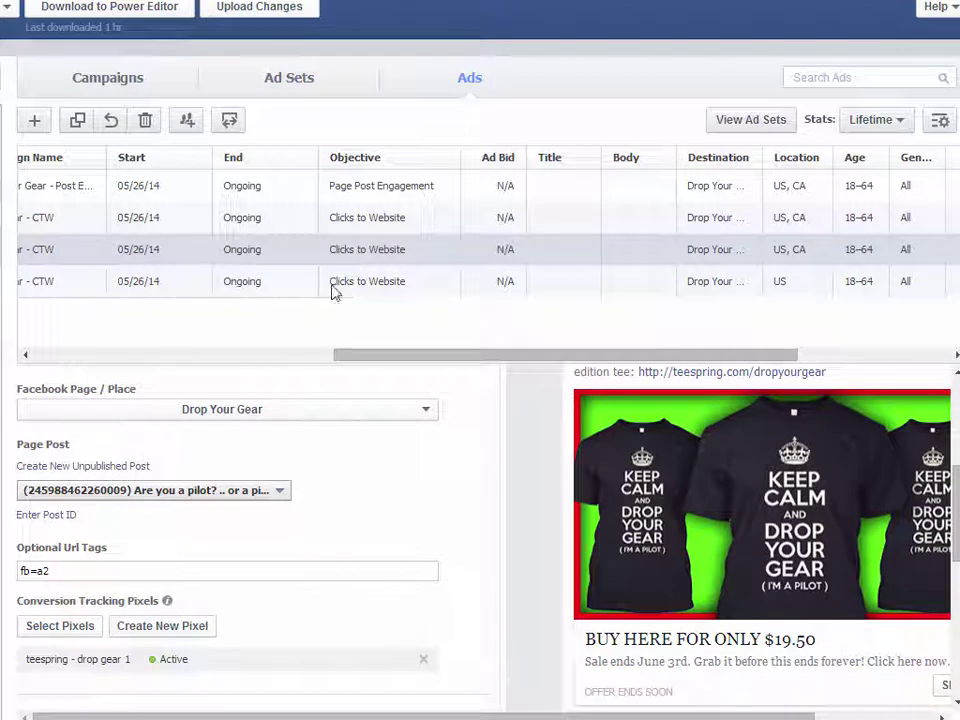
click(336, 283)
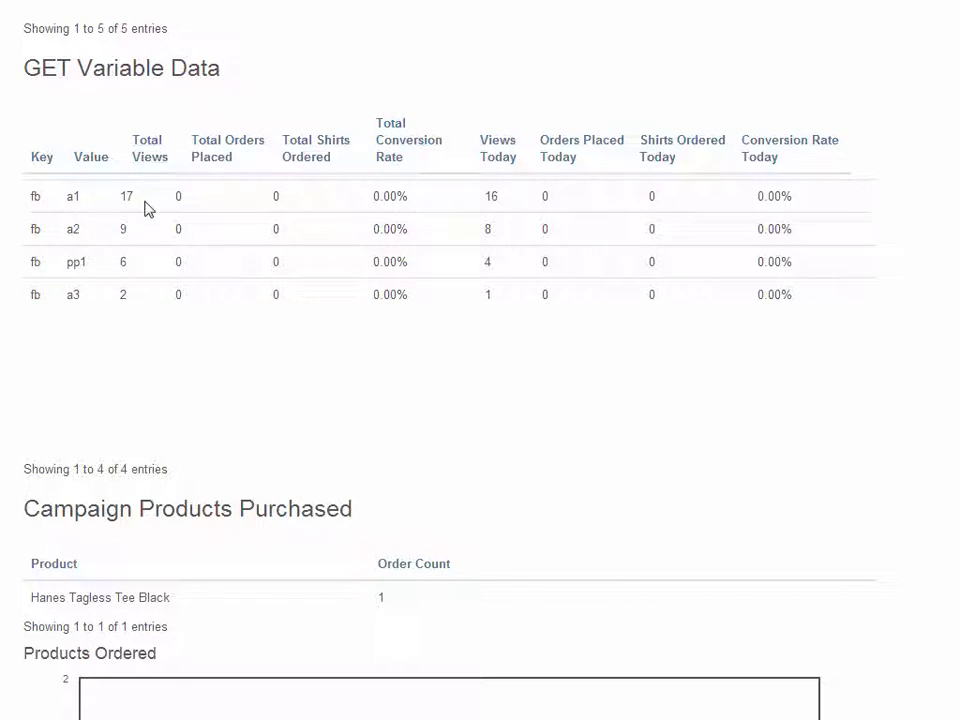
double_click(84, 200)
drag(129, 296, 103, 296)
click(103, 296)
double_click(72, 263)
click(136, 272)
drag(33, 193, 137, 208)
click(150, 219)
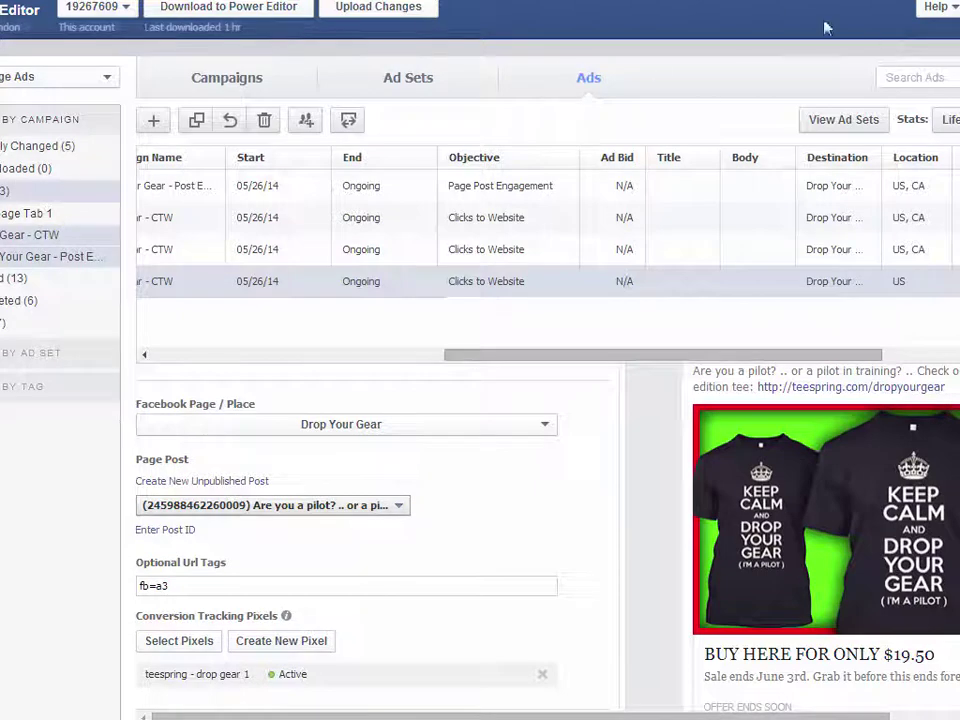
Open 'ad 1 - job titles' and review its fb=a1 URL tag and shirt ad preview.
drag(549, 358, 318, 358)
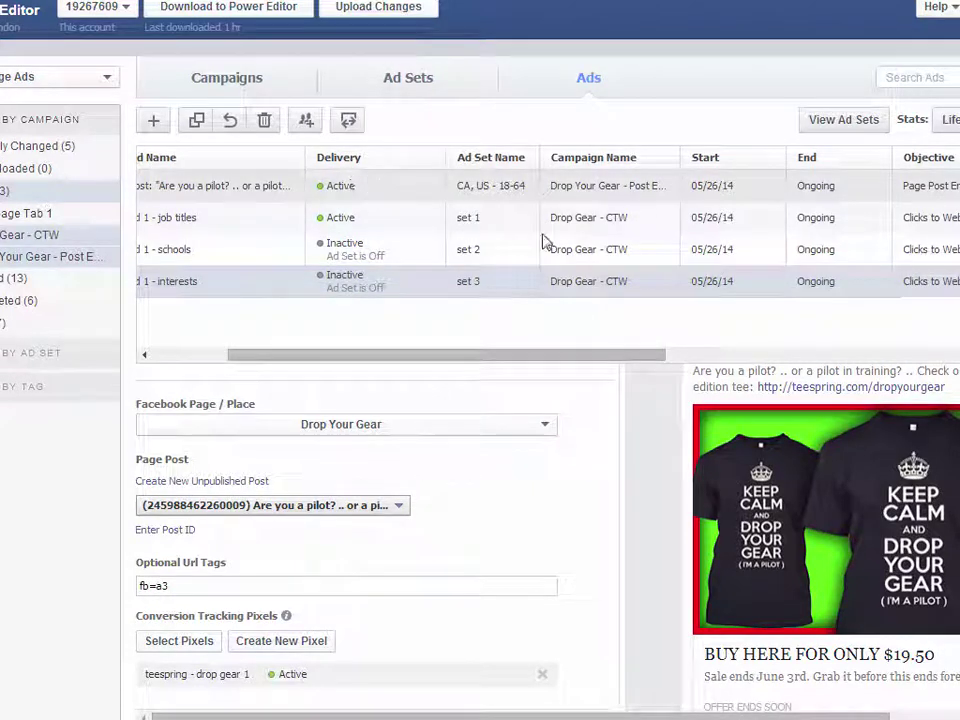
click(387, 218)
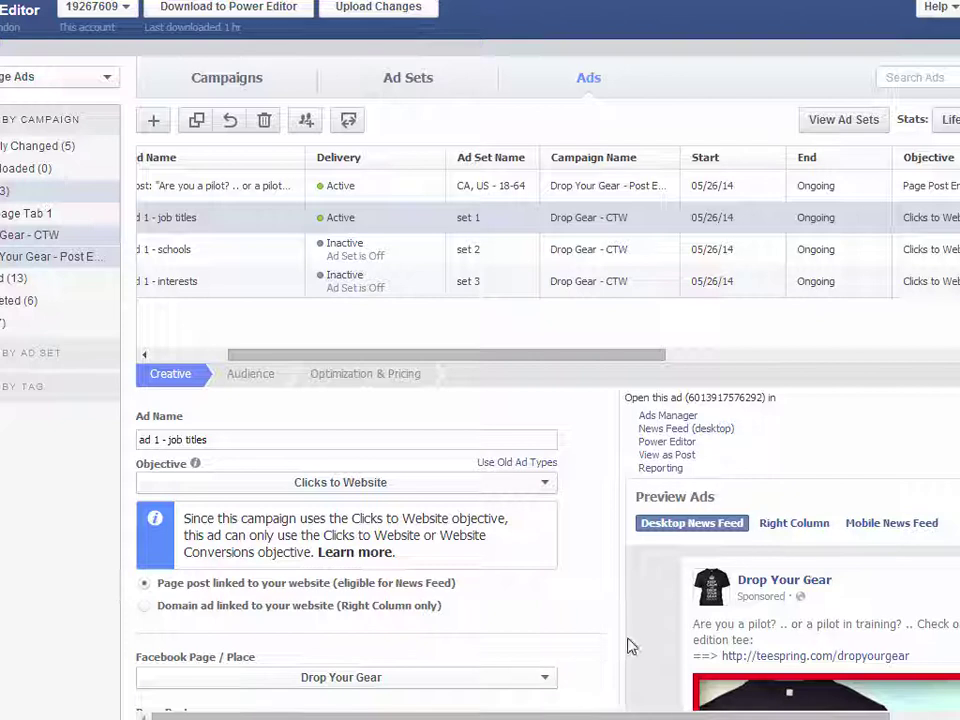
scroll(593, 663, down, 5)
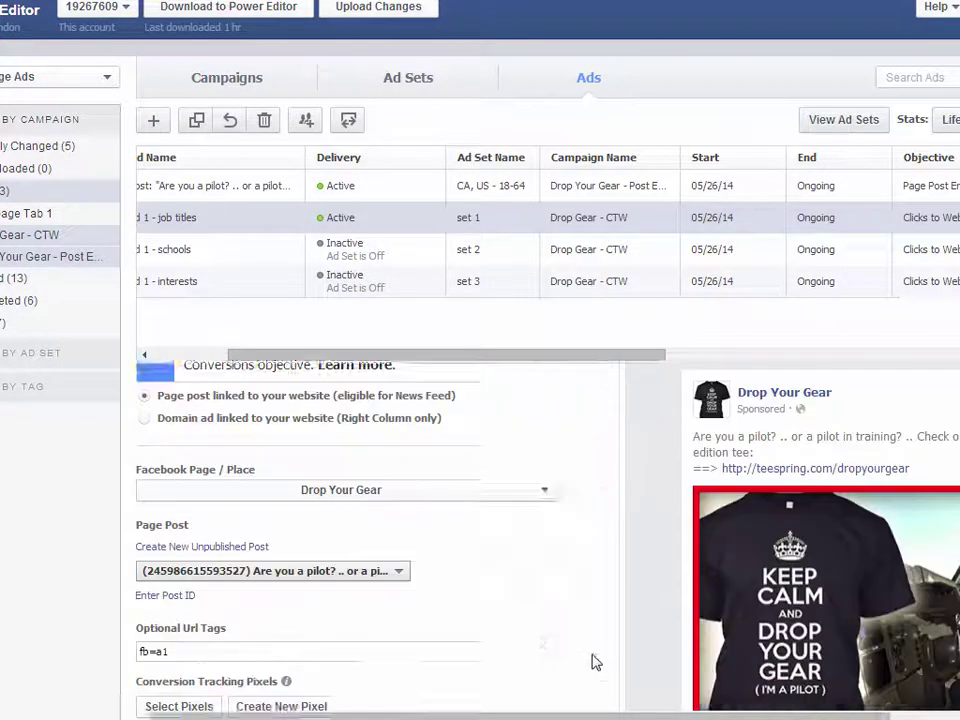
drag(655, 715, 805, 715)
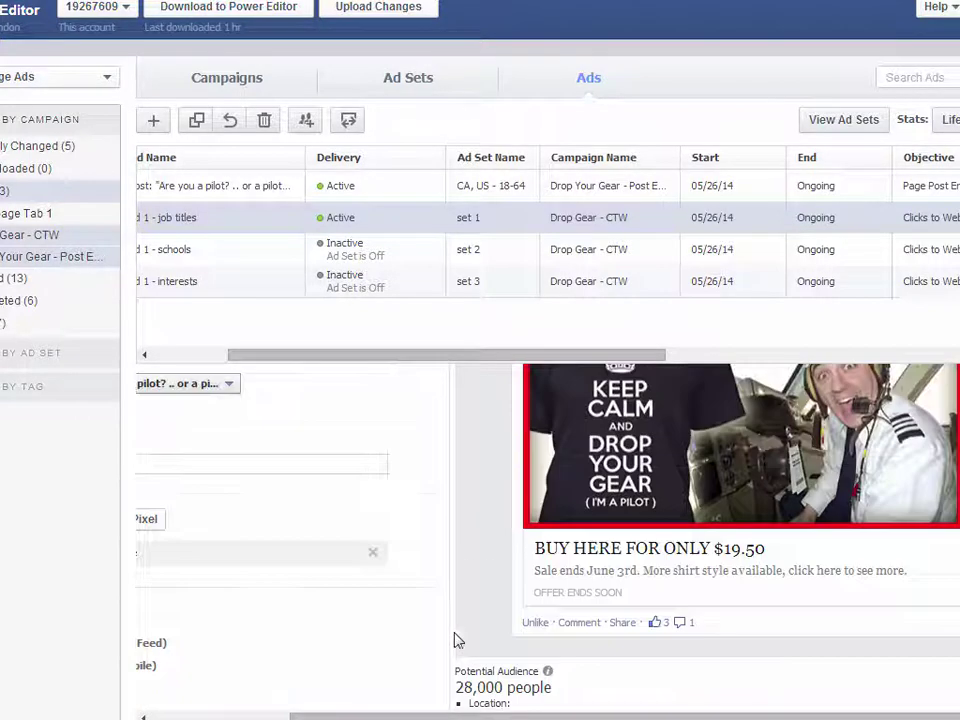
drag(581, 357, 958, 370)
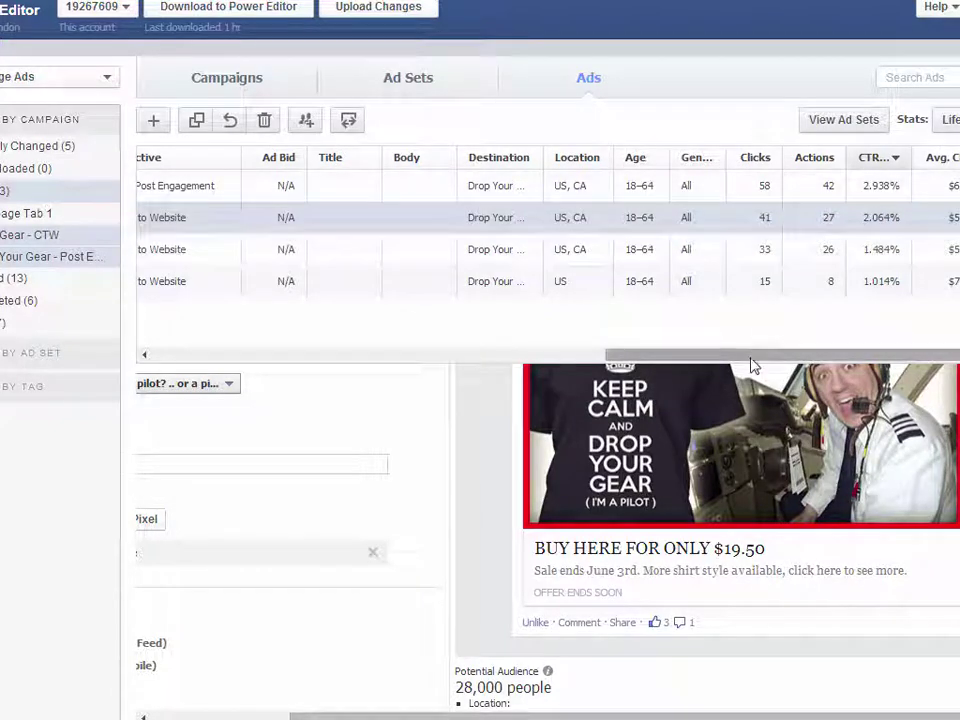
drag(748, 360, 420, 377)
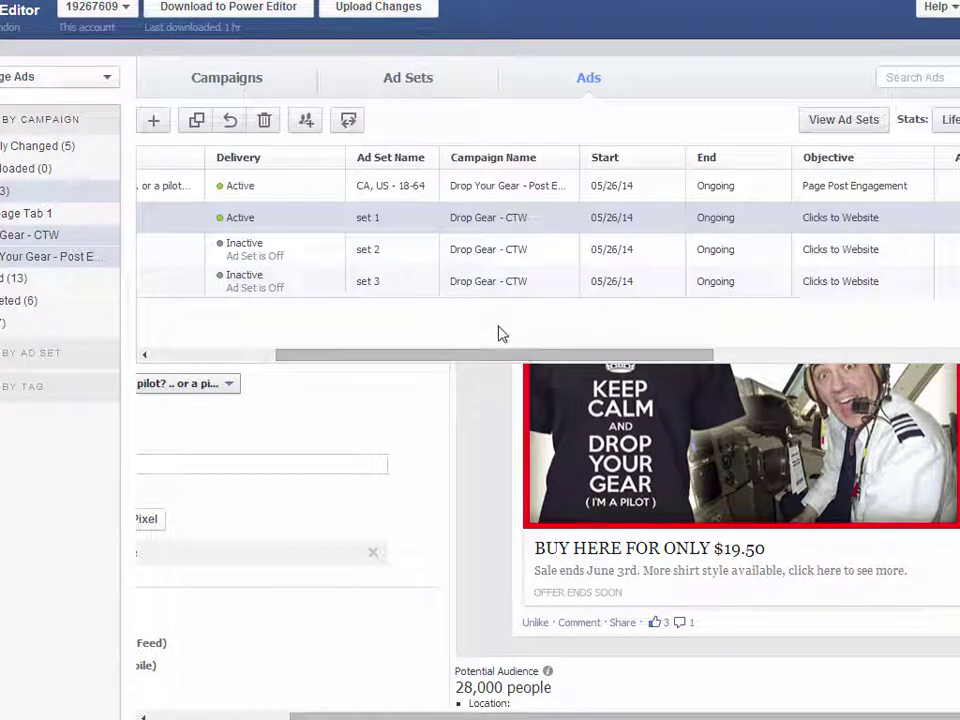
drag(526, 360, 660, 360)
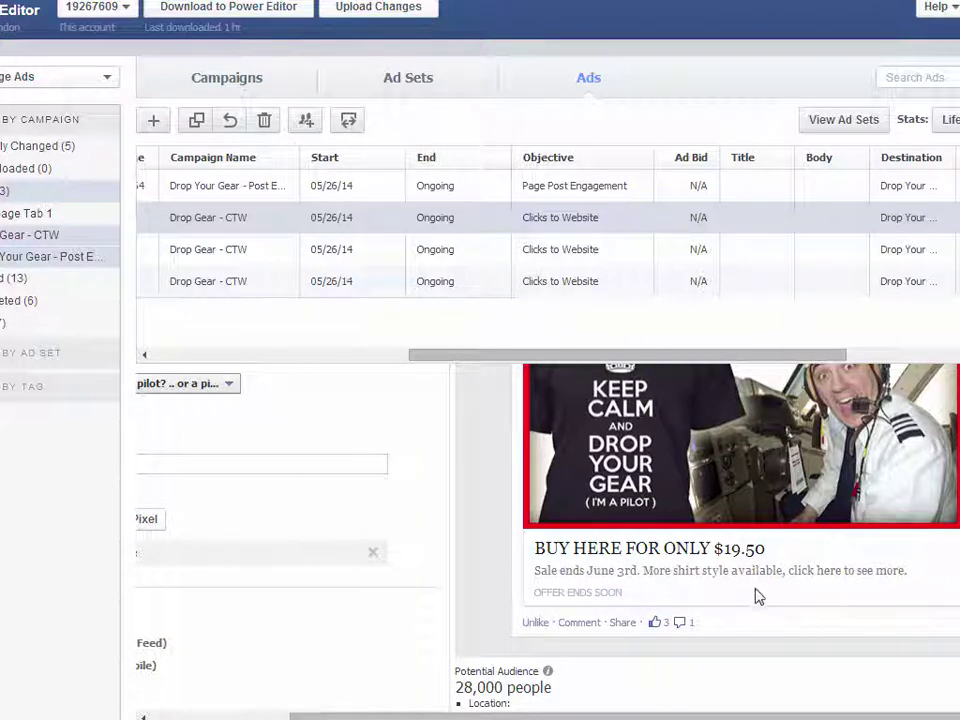
scroll(757, 582, up, 1)
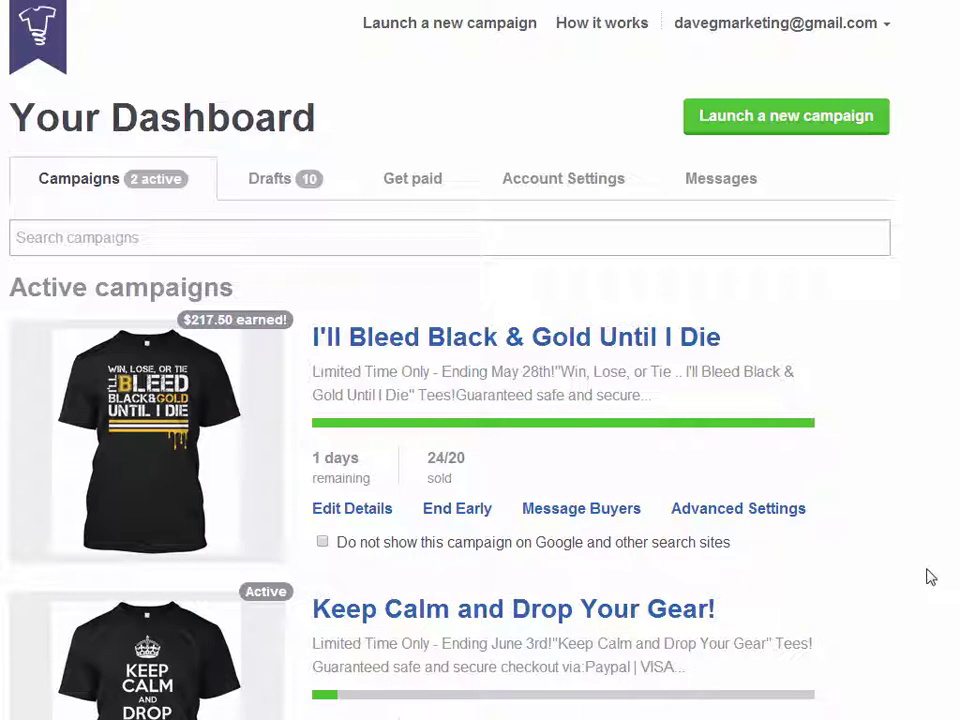
scroll(930, 580, down, 1)
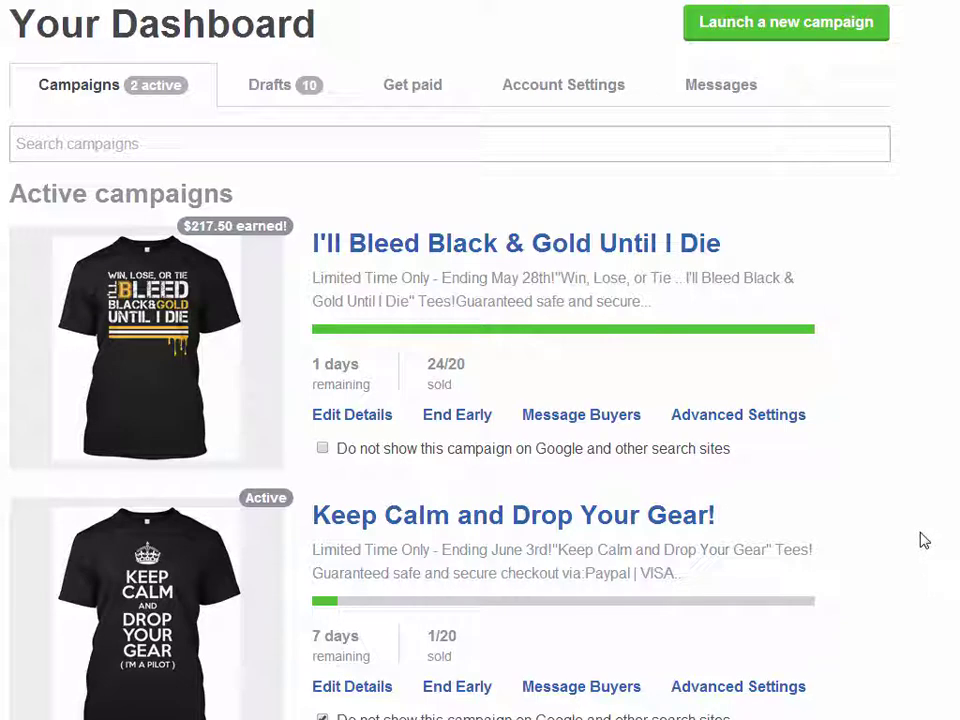
Scroll the stats page to the GET Variable Data views for a1, a2, pp1 and a3.
mouse_move(140, 348)
scroll(921, 547, up, 1)
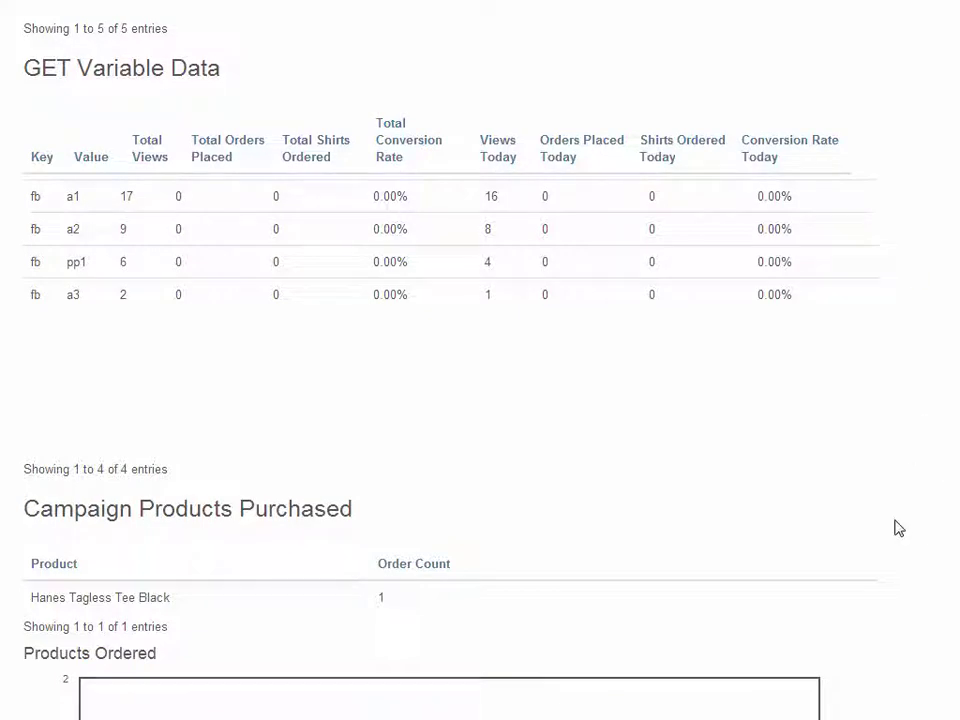
scroll(896, 527, down, 2)
scroll(896, 527, up, 1)
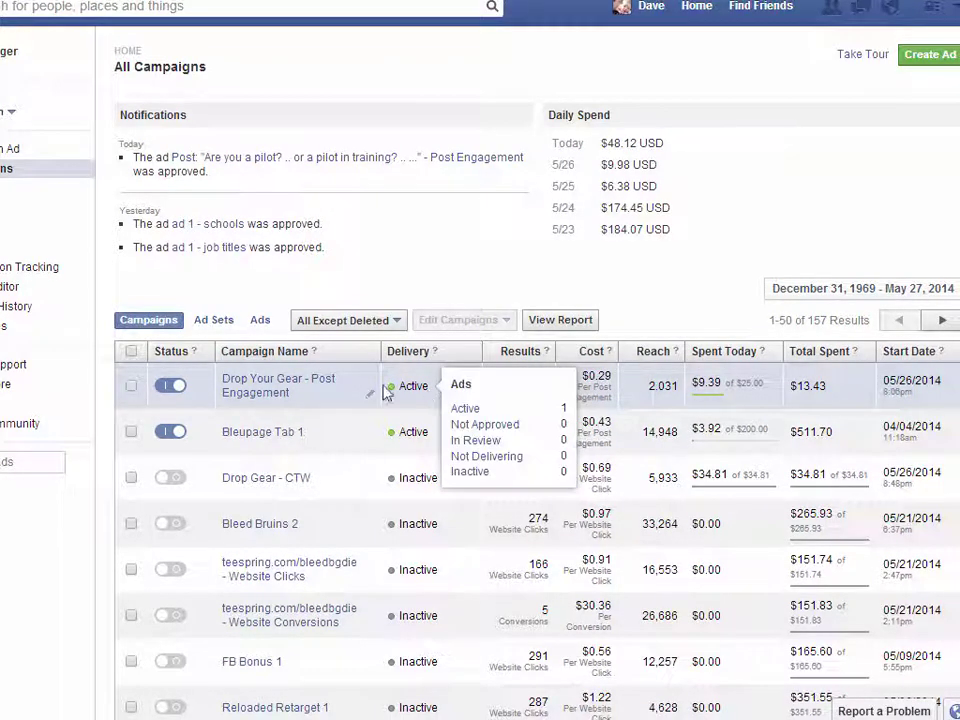
Switch off Drop Your Gear - Post Engagement and open the Drop Gear - CTW campaign.
click(172, 386)
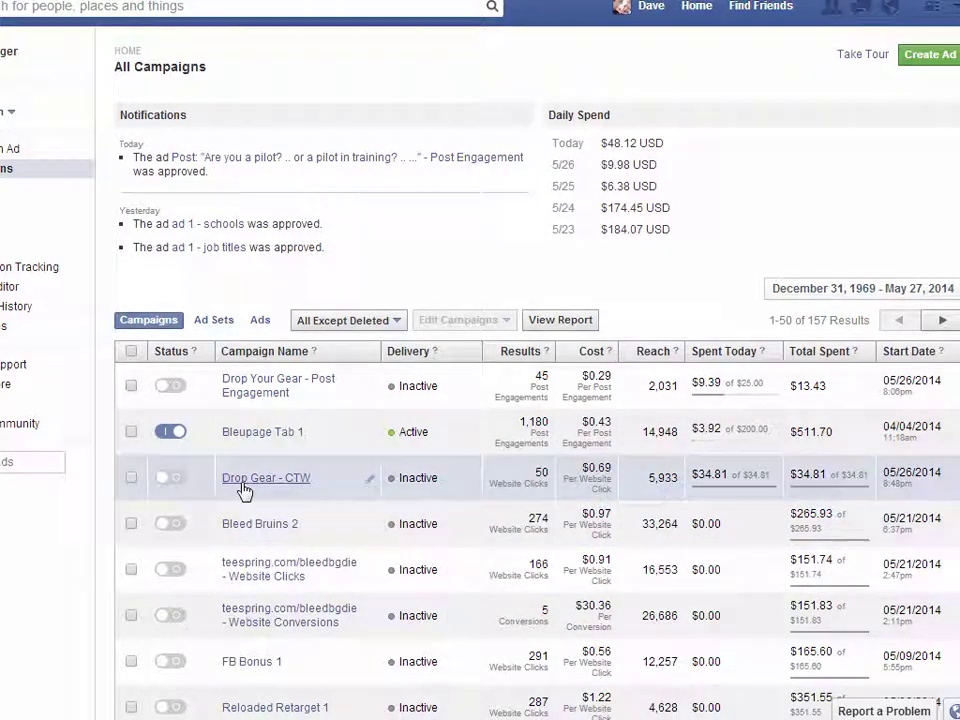
click(243, 480)
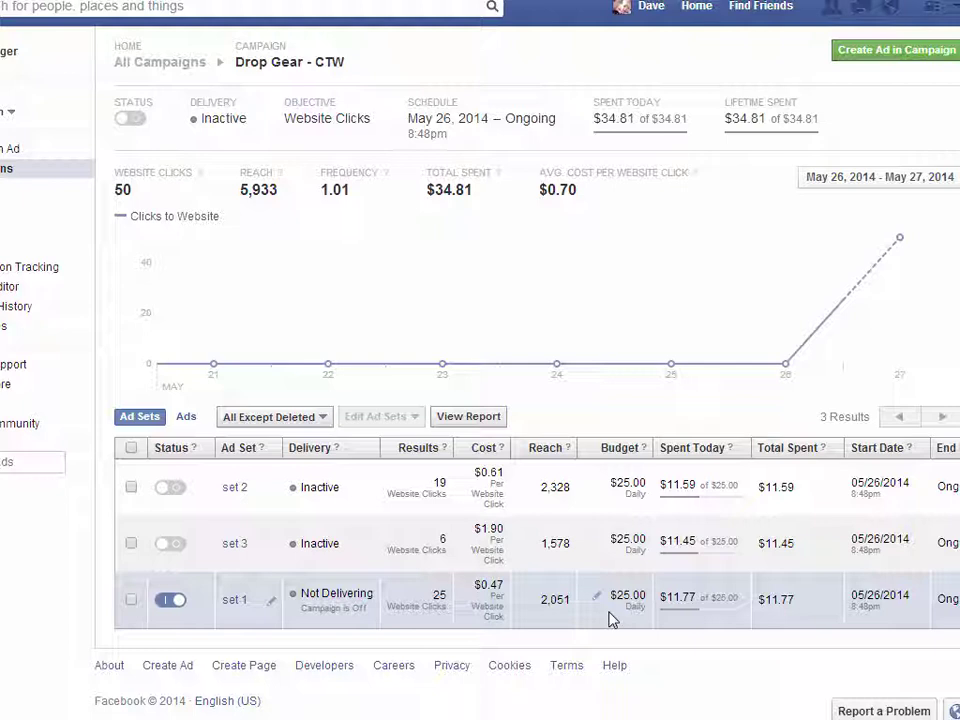
click(437, 610)
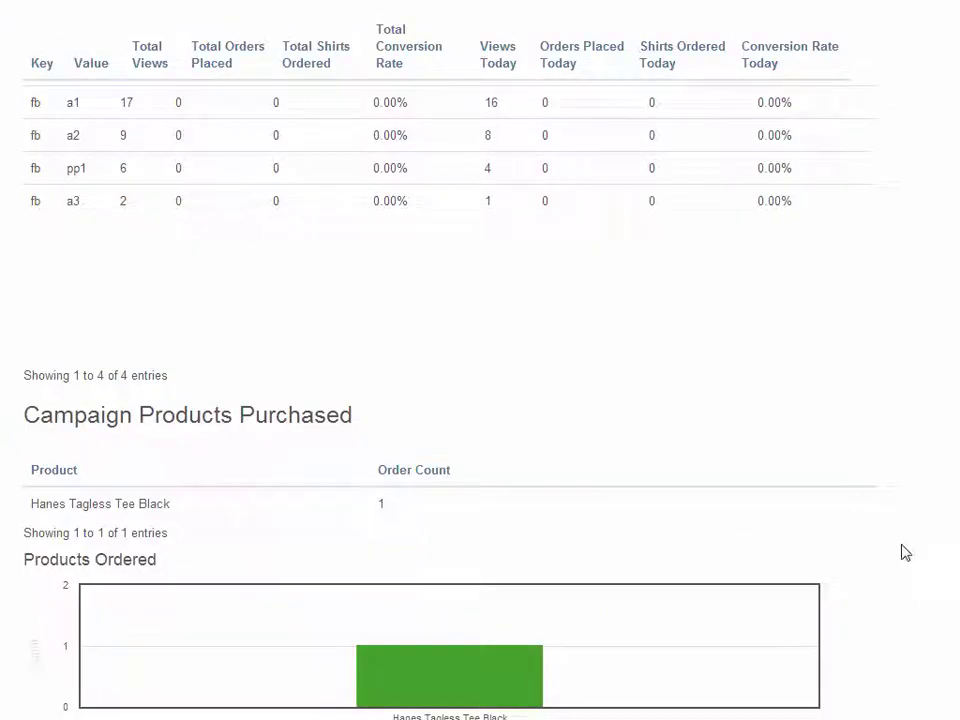
Scroll to Twitter Data and select the teespring.com/dropyourgear keyword for copying.
scroll(903, 550, down, 1)
scroll(813, 502, down, 1)
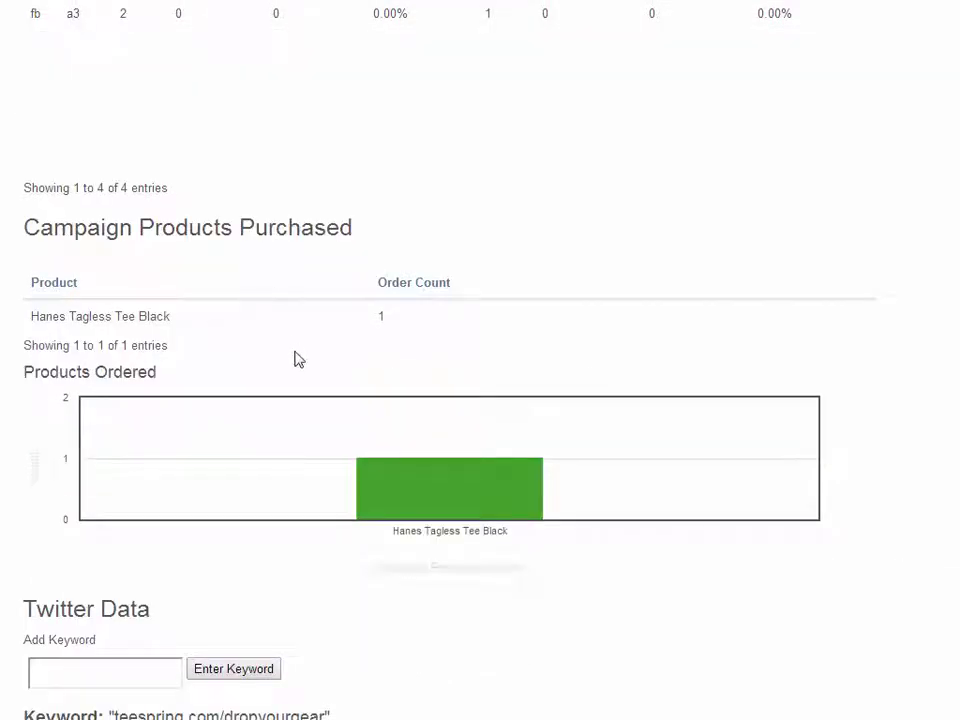
scroll(224, 358, down, 1)
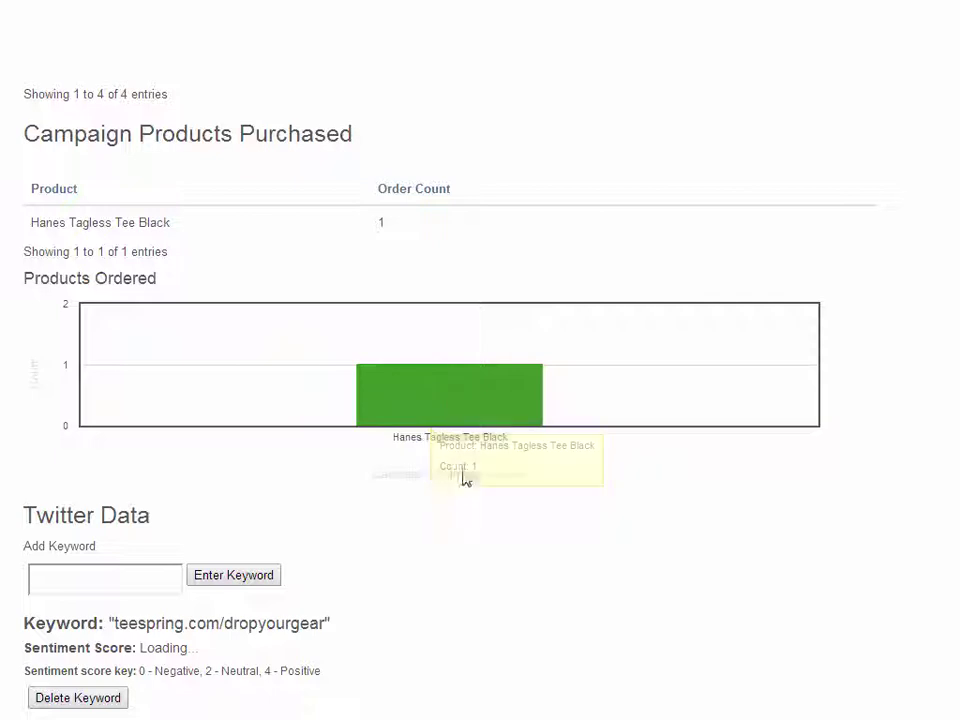
scroll(803, 526, down, 1)
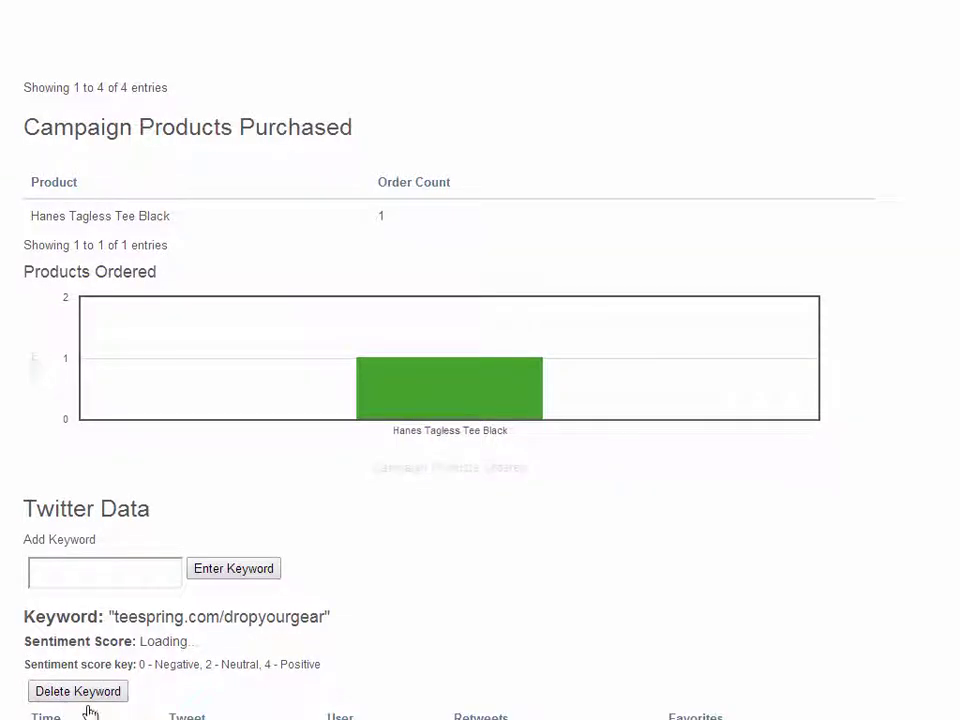
scroll(302, 696, down, 1)
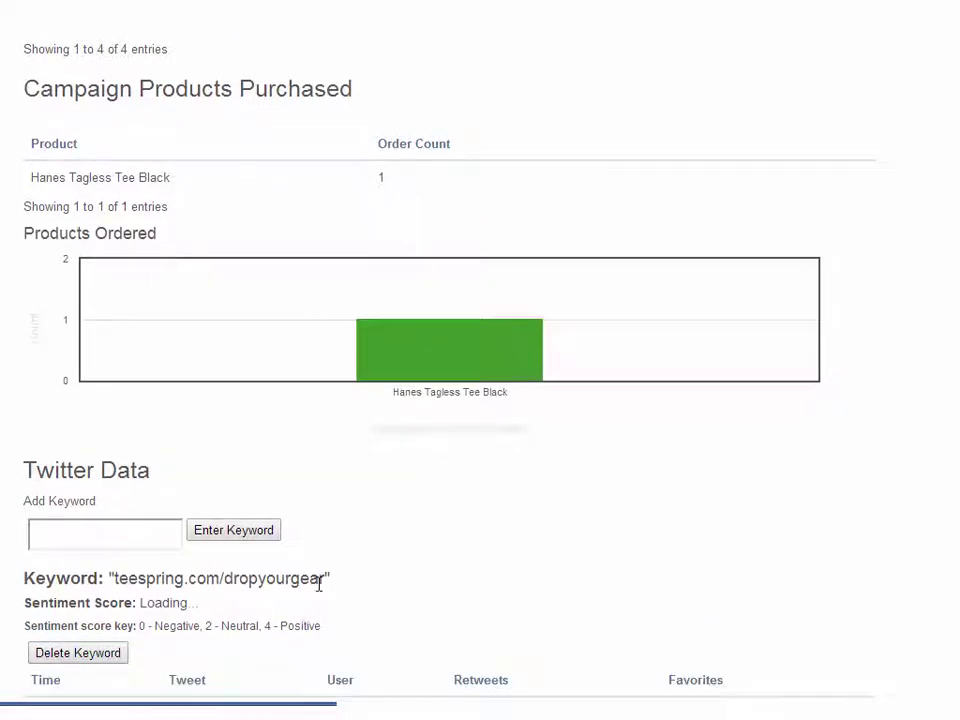
drag(322, 579, 111, 578)
key(ctrl+c)
right_click(141, 584)
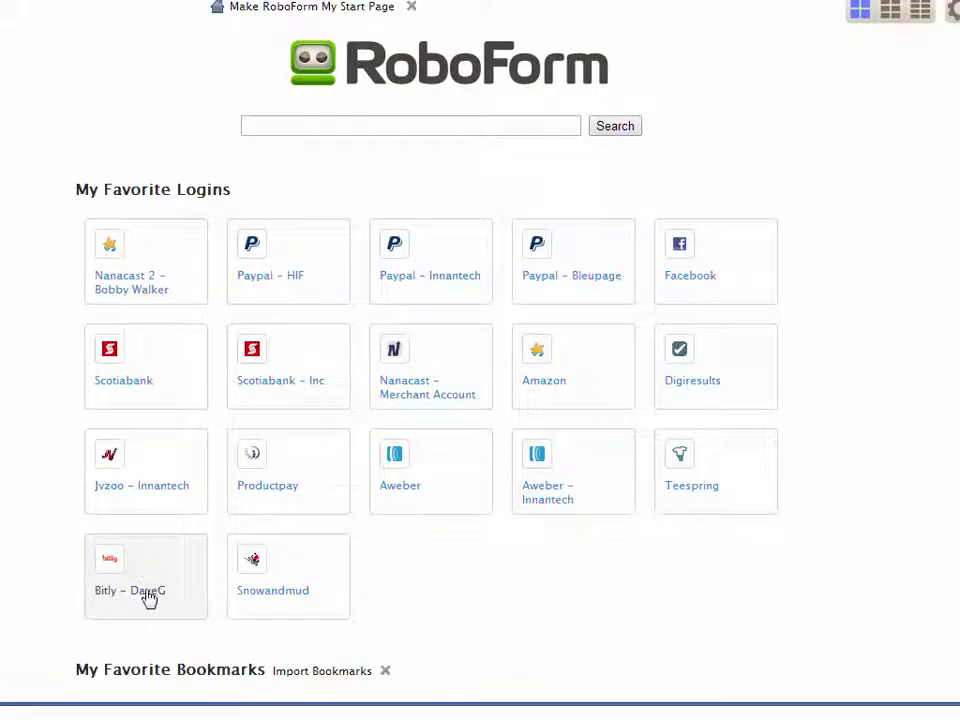
Google teespring.com/dropyourgear and open the Drop a gear and disappear Facebook page result.
drag(148, 598, 2, 632)
scroll(2, 632, down, 3)
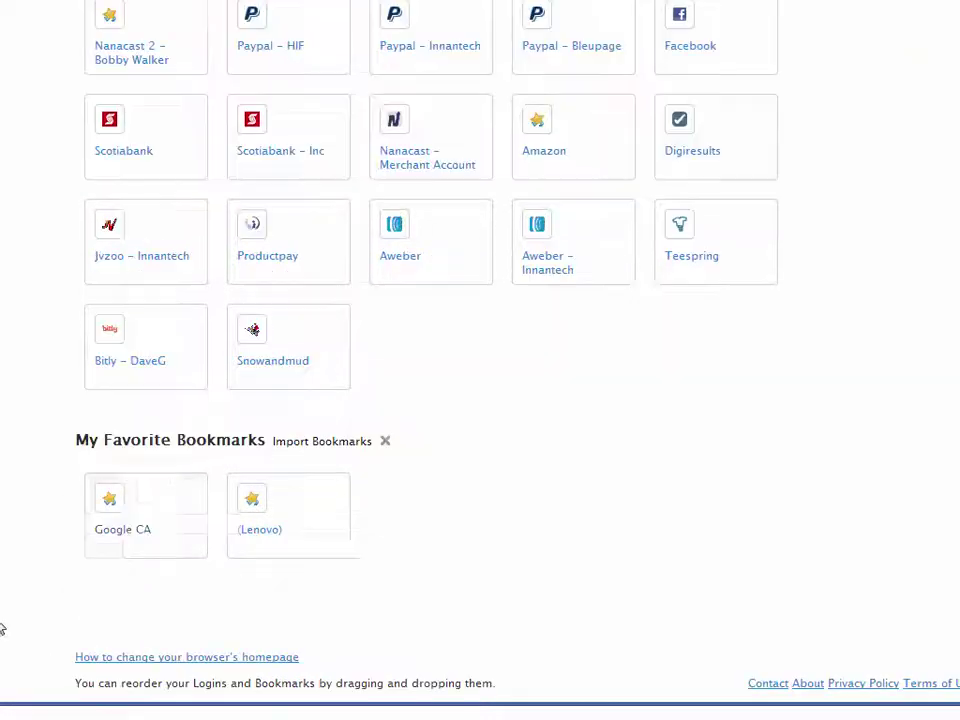
click(135, 543)
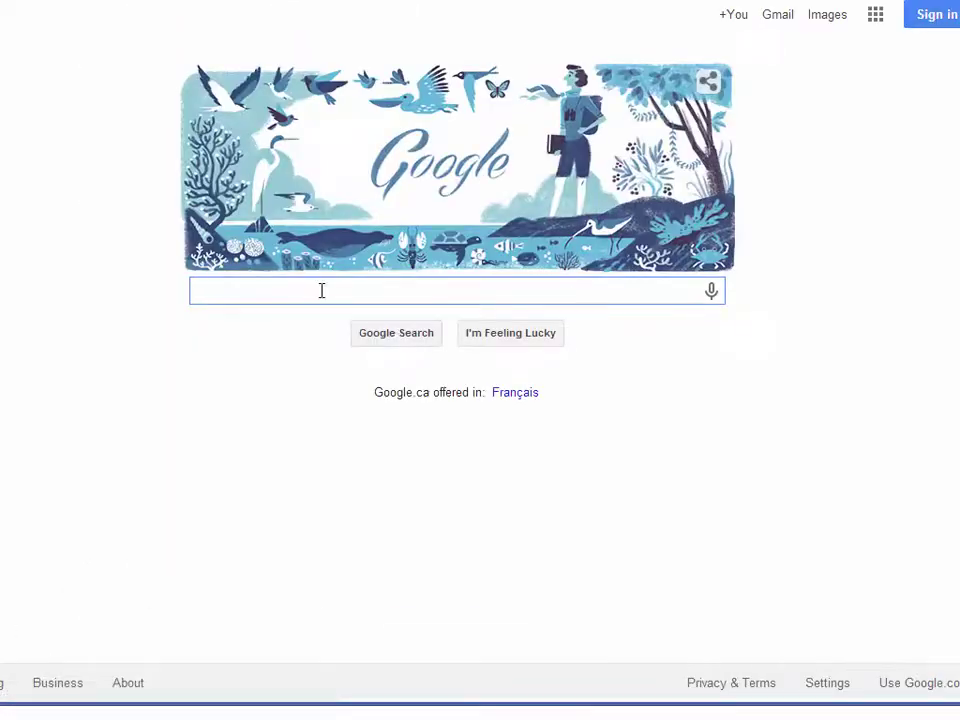
right_click(321, 291)
click(388, 399)
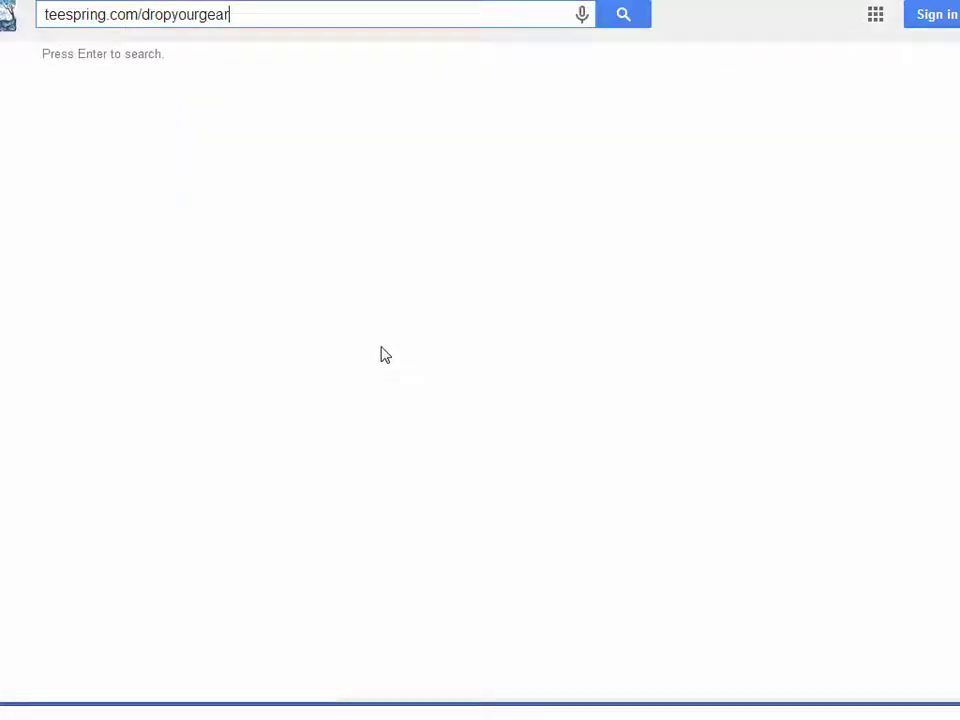
click(617, 19)
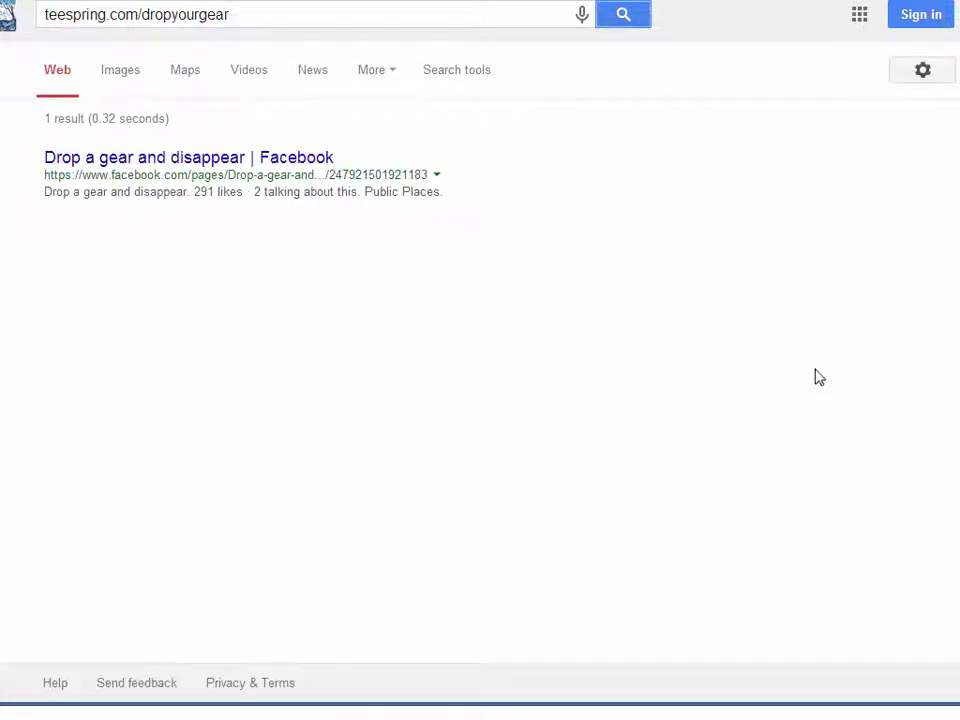
click(220, 173)
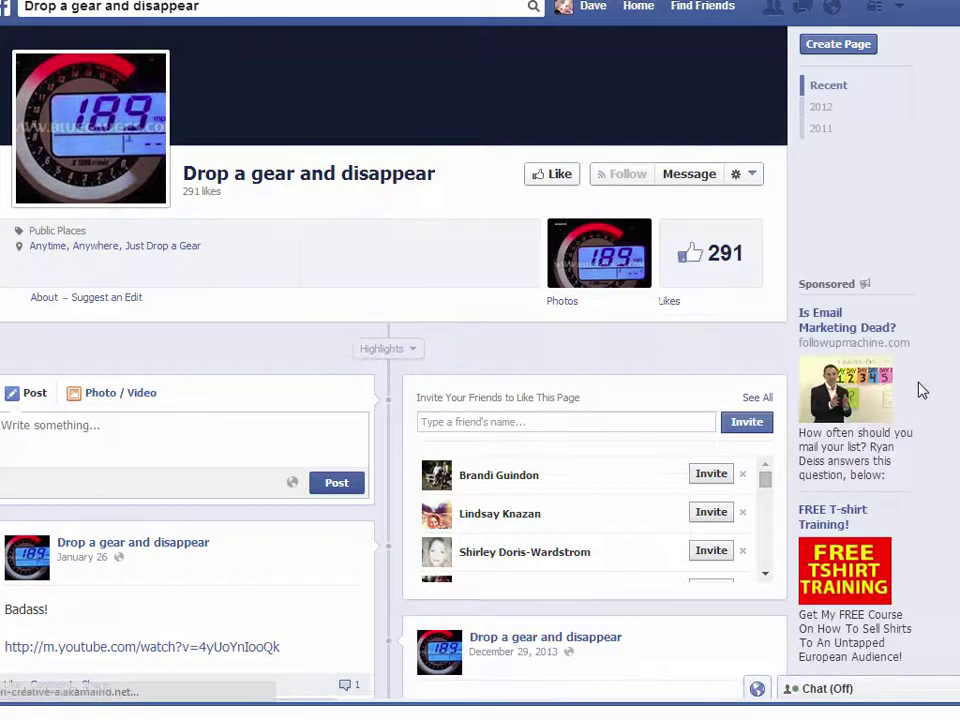
Scroll through the Drop a gear and disappear Facebook page timeline.
scroll(882, 498, down, 2)
scroll(766, 583, down, 1)
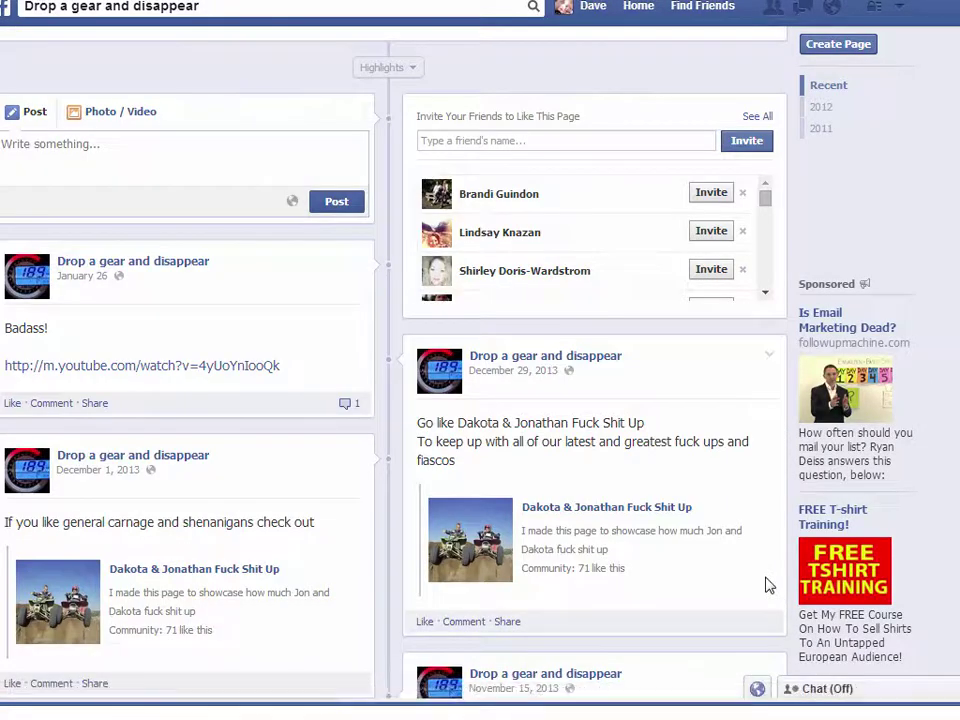
scroll(714, 601, down, 2)
scroll(714, 601, down, 15)
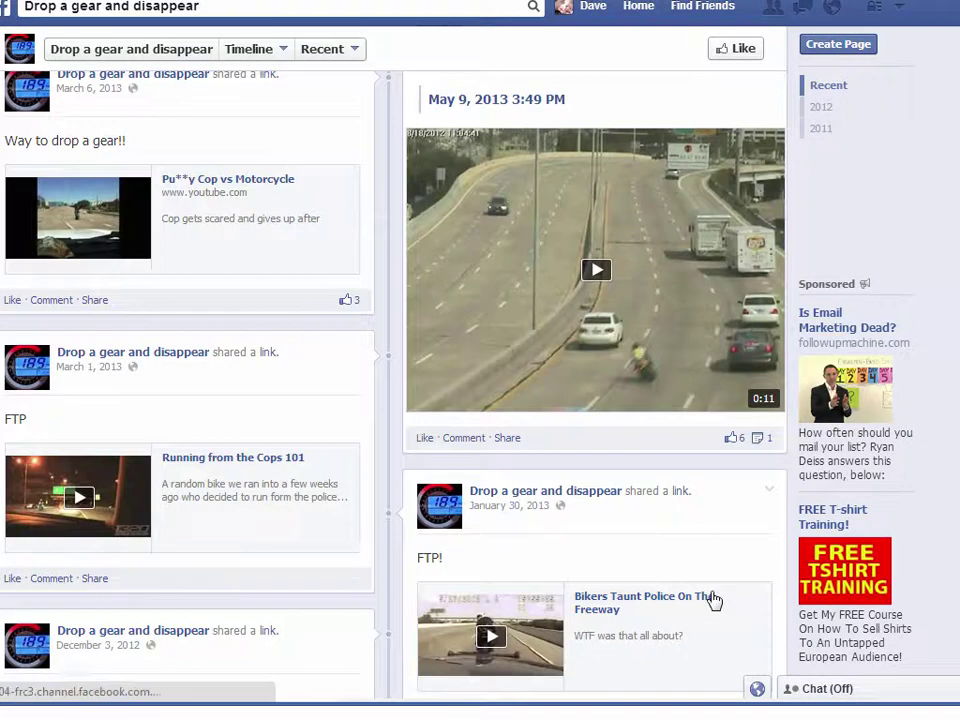
scroll(715, 599, up, 12)
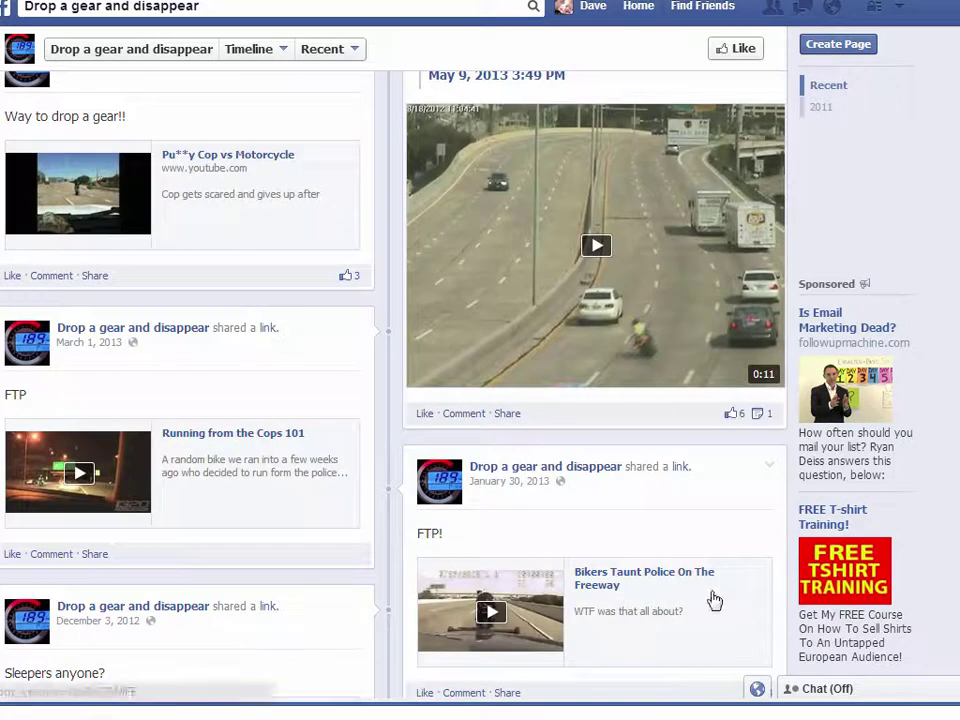
scroll(714, 600, up, 3)
scroll(714, 599, up, 3)
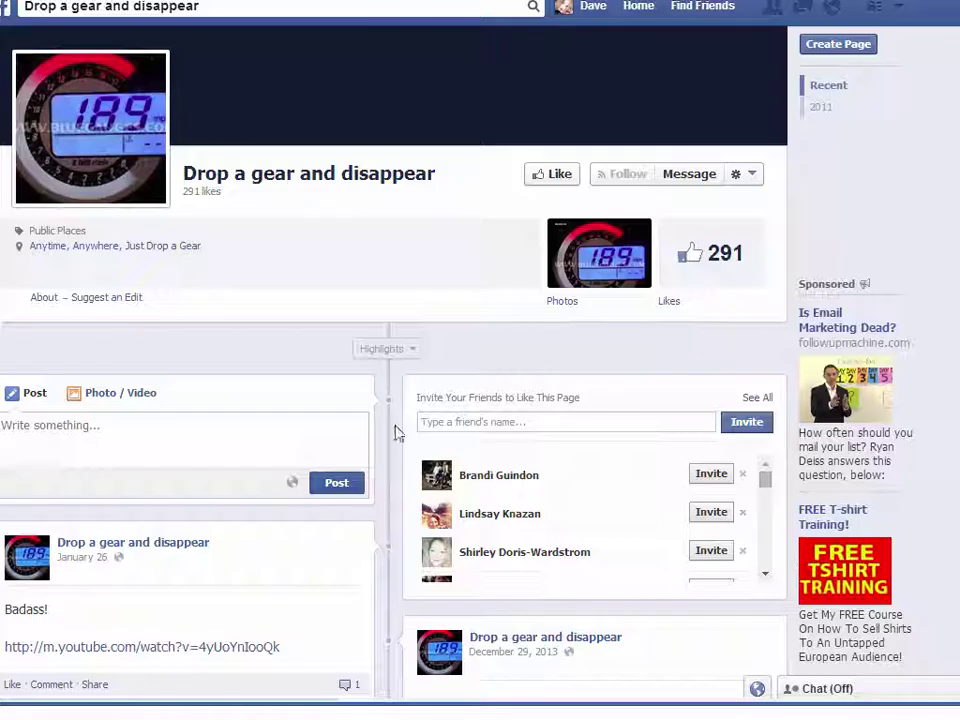
Revisit the Facebook result from Google, then return to the Teespring campaign dashboard.
key(alt+Left)
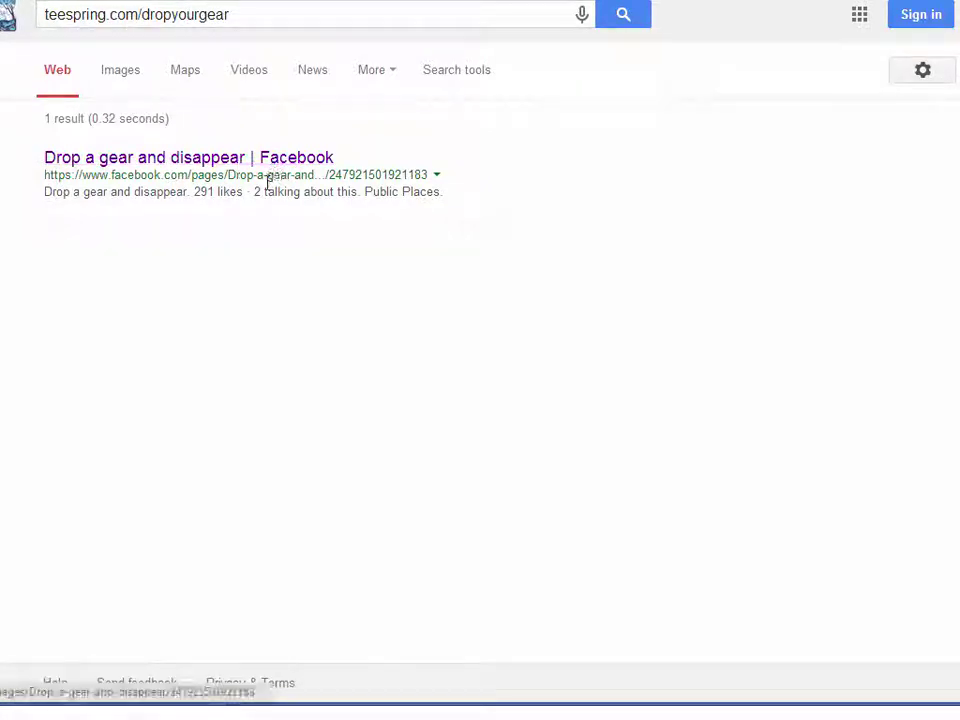
click(114, 158)
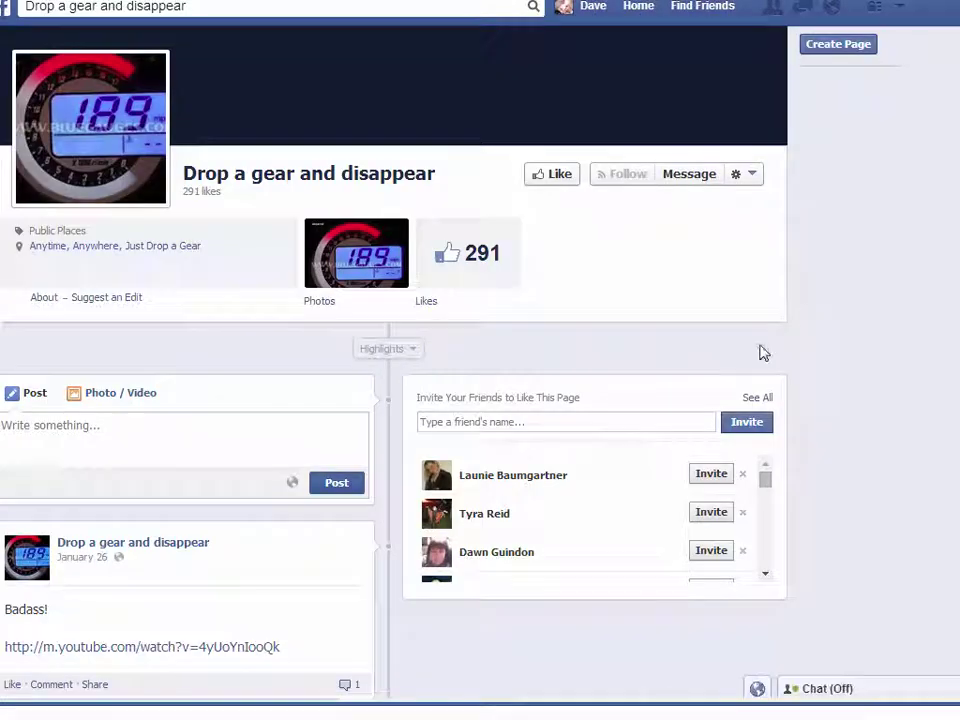
scroll(634, 392, down, 1)
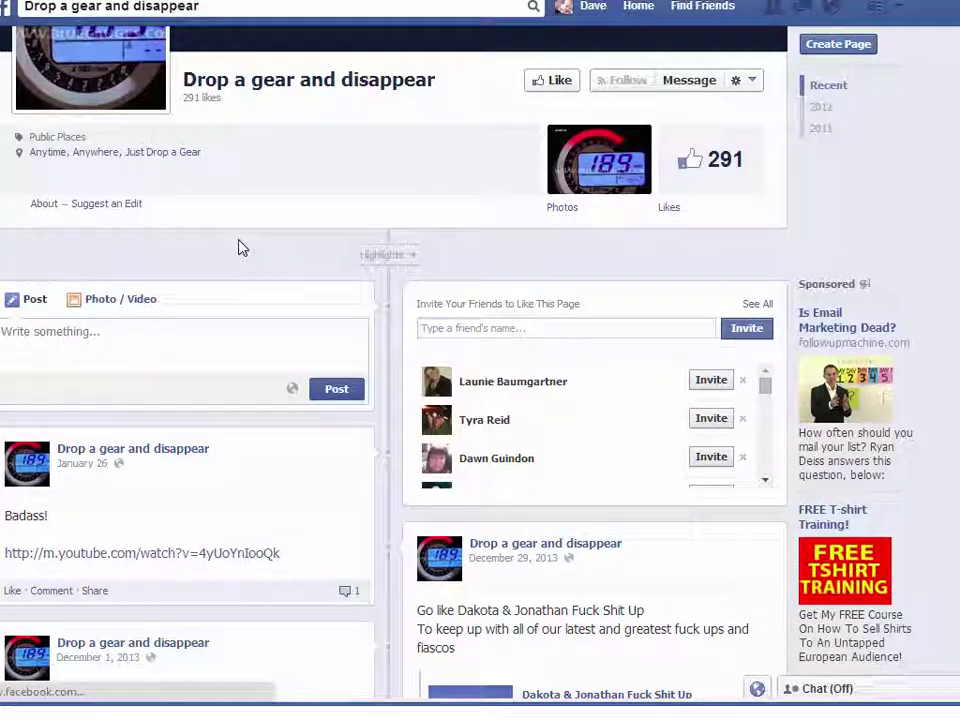
scroll(240, 248, up, 1)
key(alt+Left)
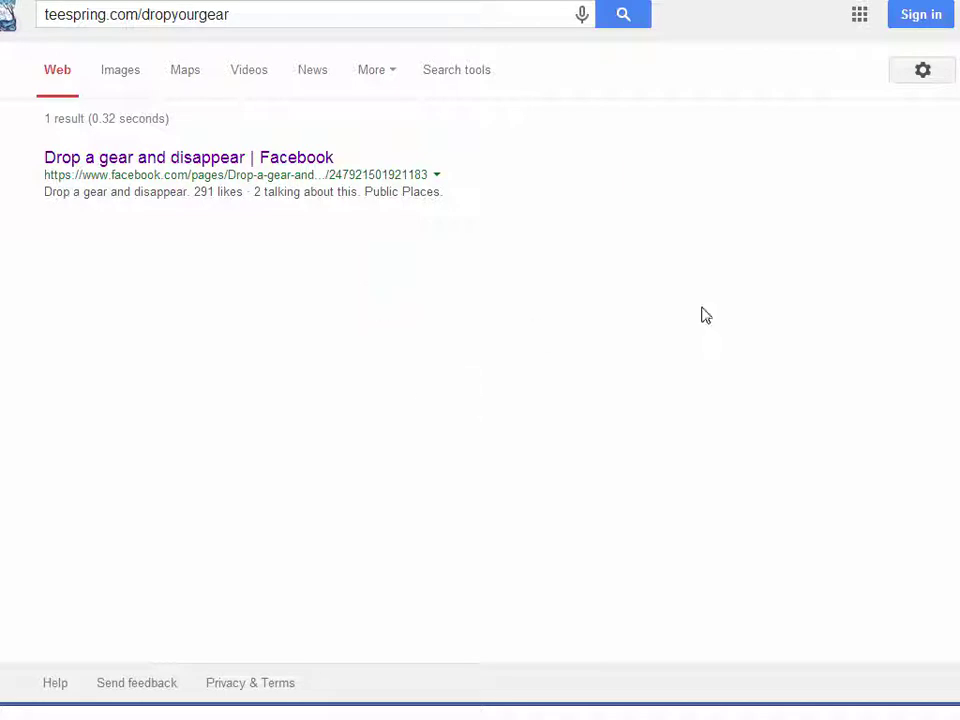
key(ctrl+Tab)
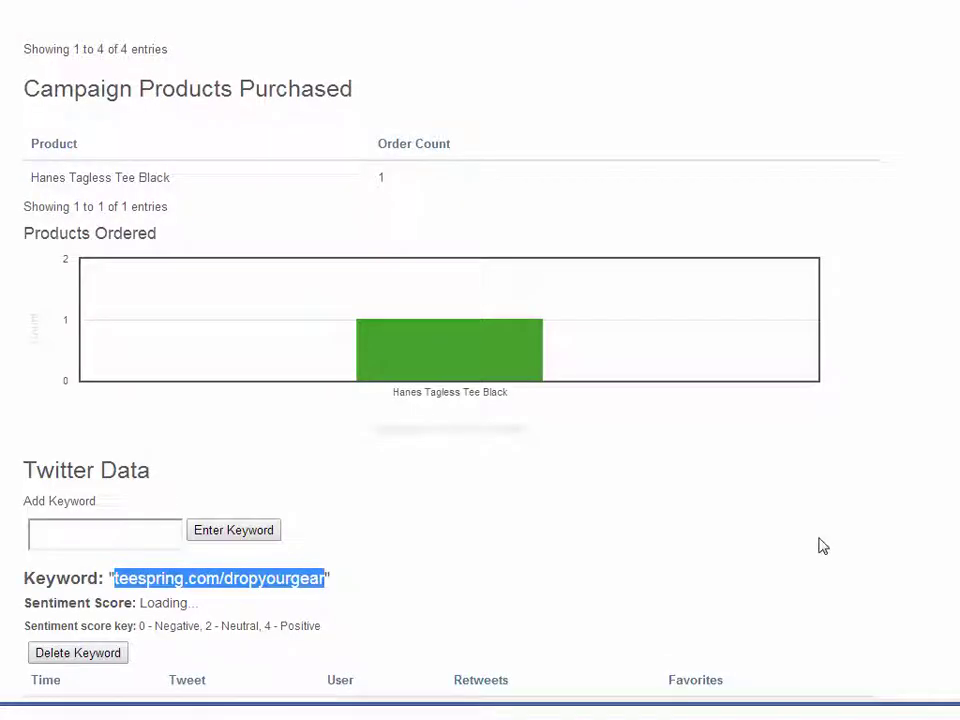
Clear the keyword selection and bring up the GET Variable Data table with fb values a1, a2, pp1, a3.
click(499, 617)
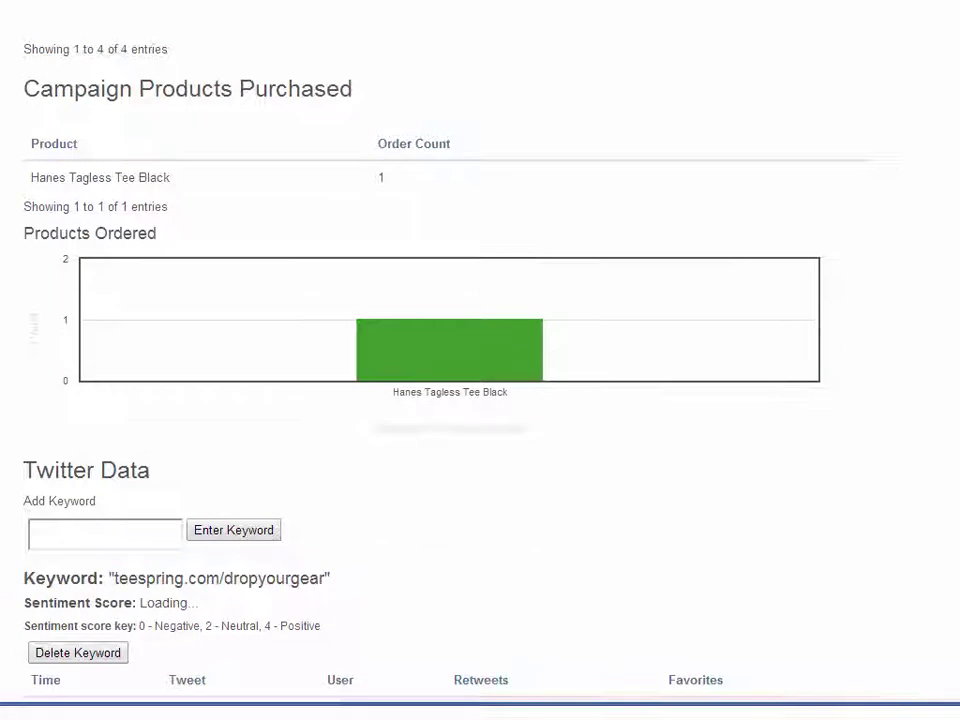
scroll(480, 360, up, 1)
scroll(280, 255, up, 4)
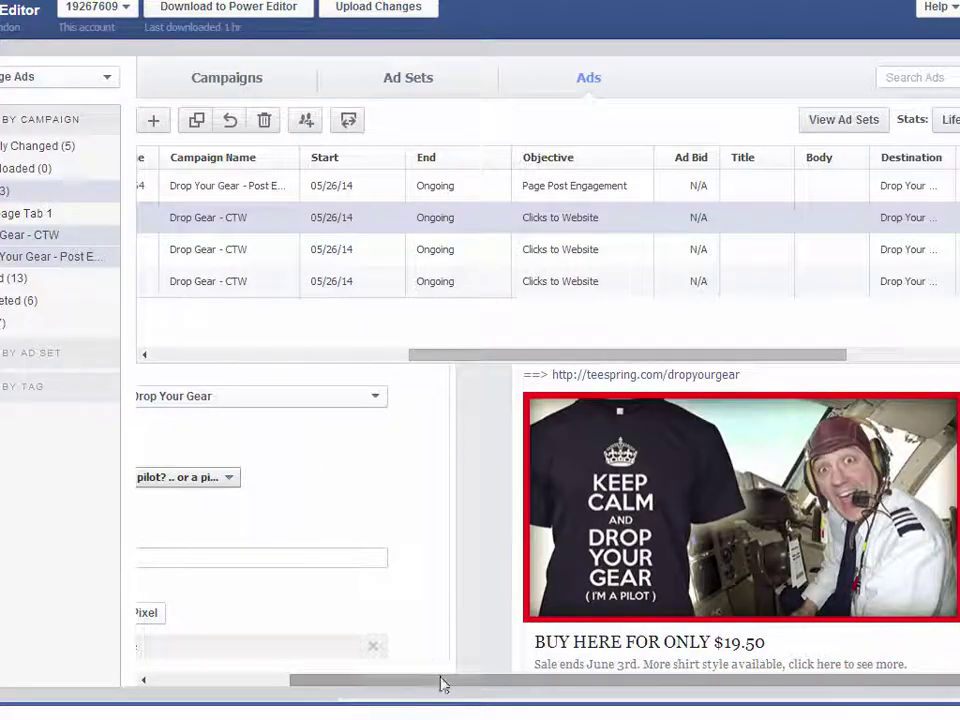
In the Ads tab, add an extra '=' variable to the ad's Optional Url Tags.
drag(440, 683, 253, 677)
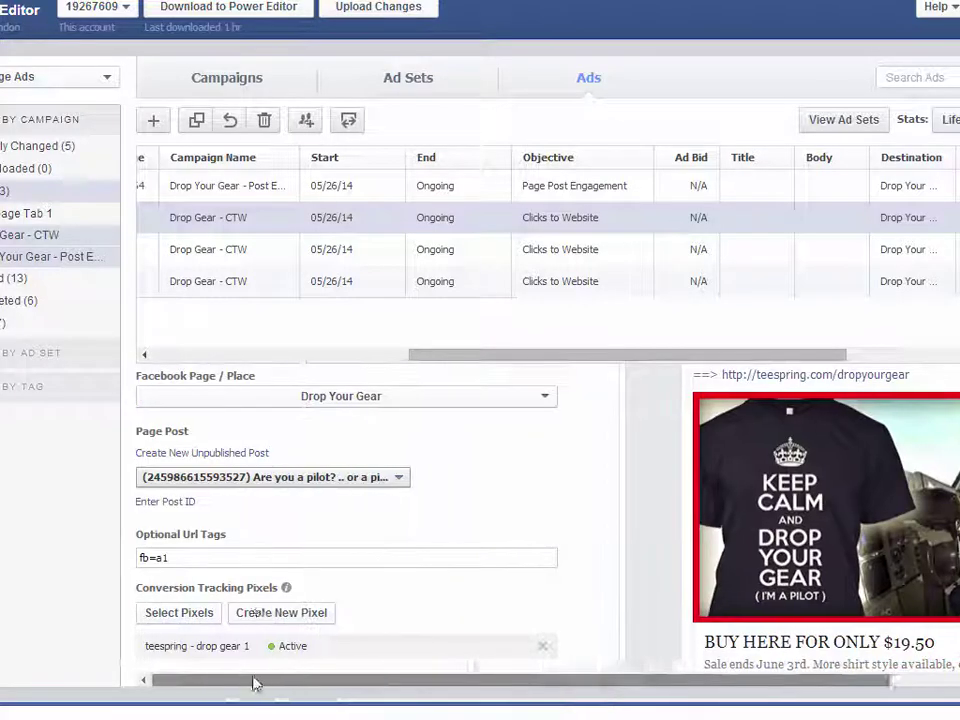
click(223, 555)
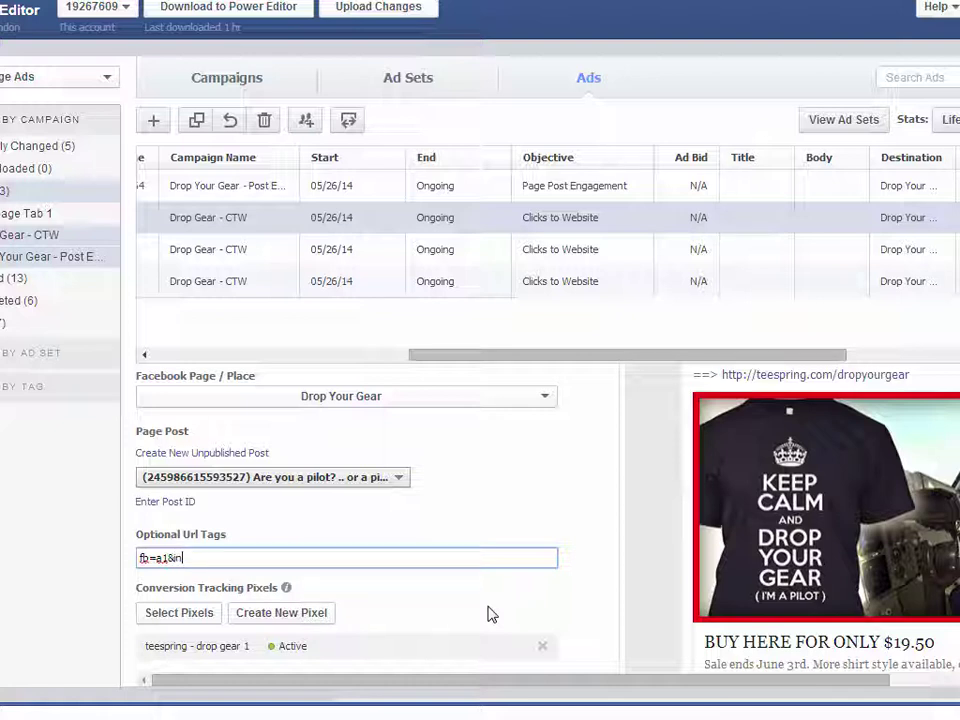
text(=)
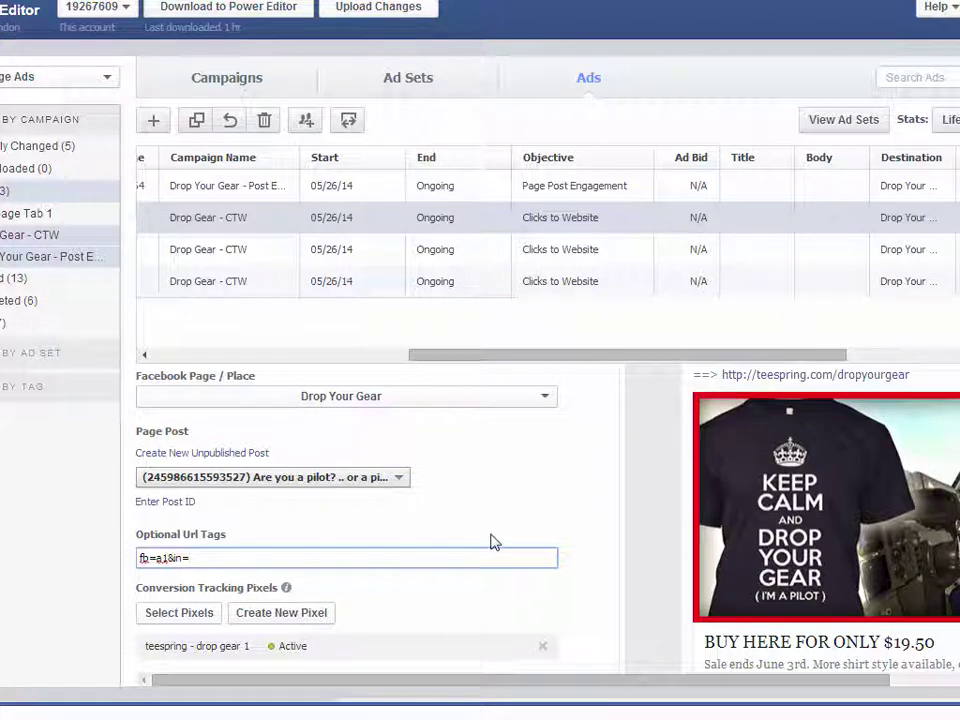
scroll(492, 541, up, 3)
scroll(492, 541, down, 3)
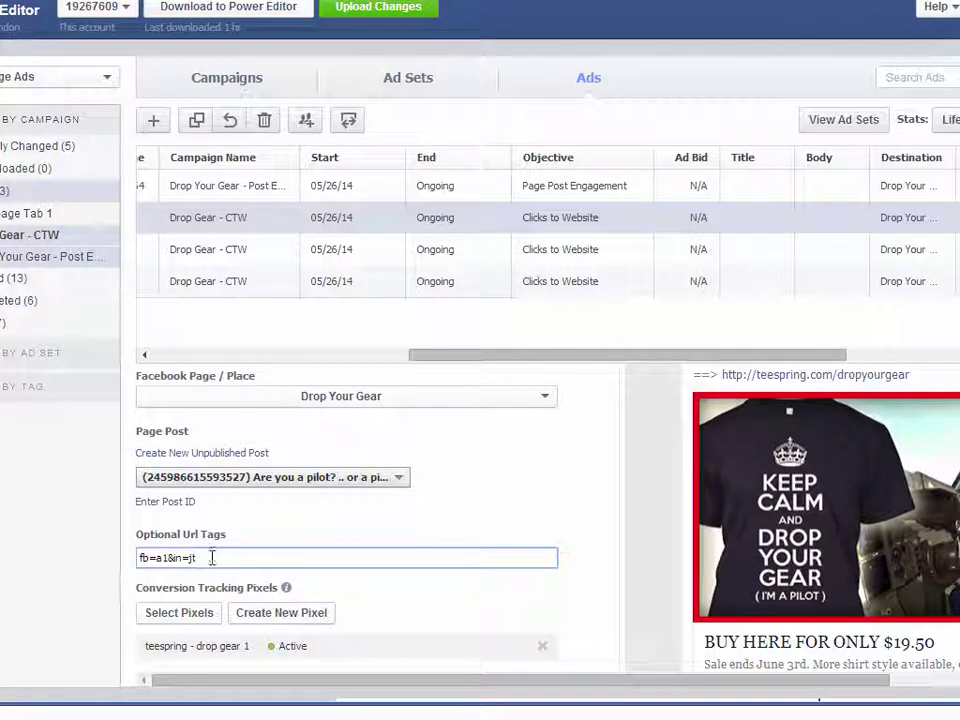
Remove the extra tag text after fb=a1, then change the a1 value to 'a1s1_'.
drag(166, 558, 197, 559)
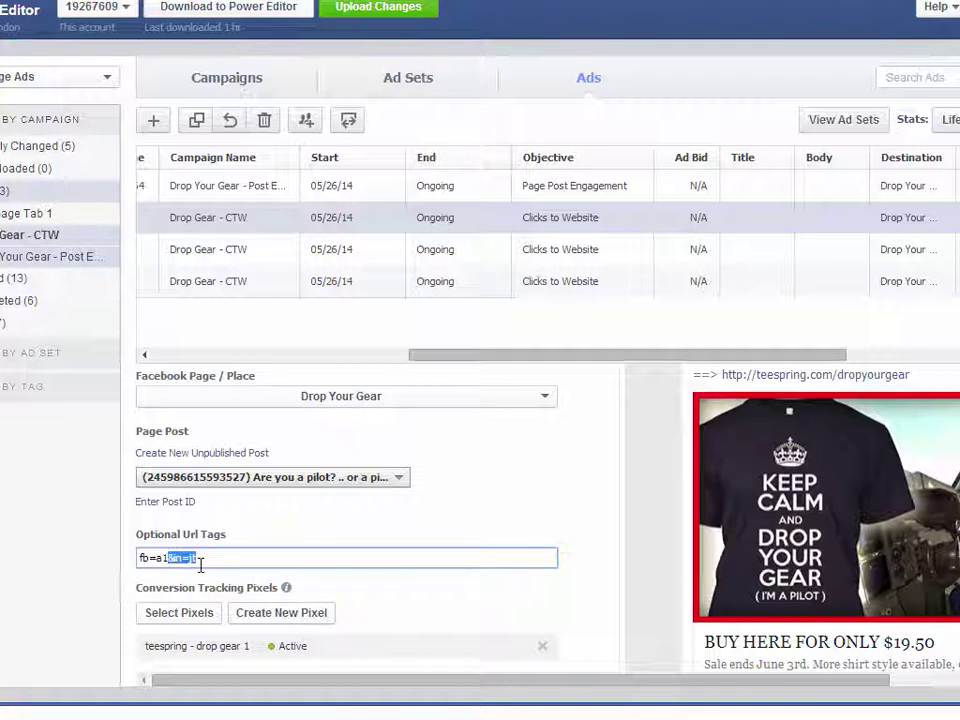
key(BackSpace)
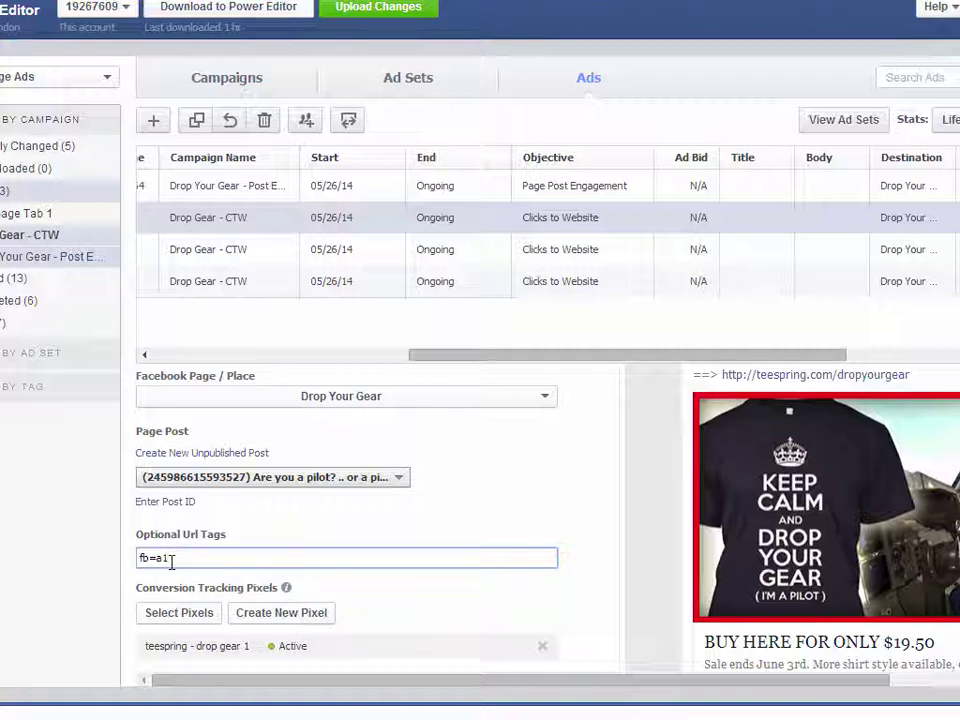
drag(176, 558, 155, 558)
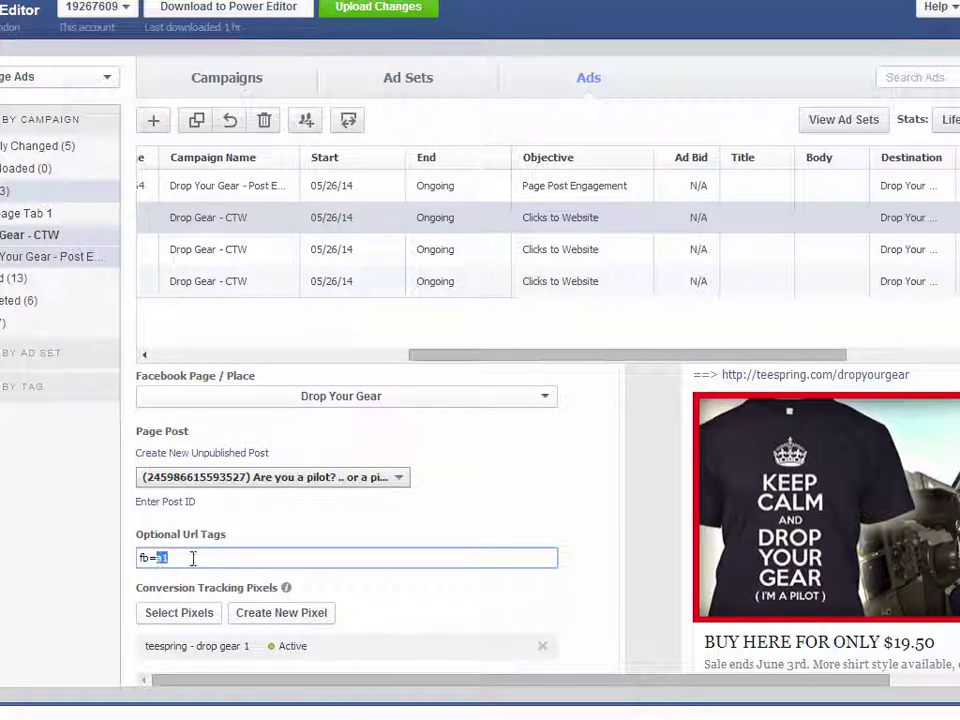
key(BackSpace)
text(a1)
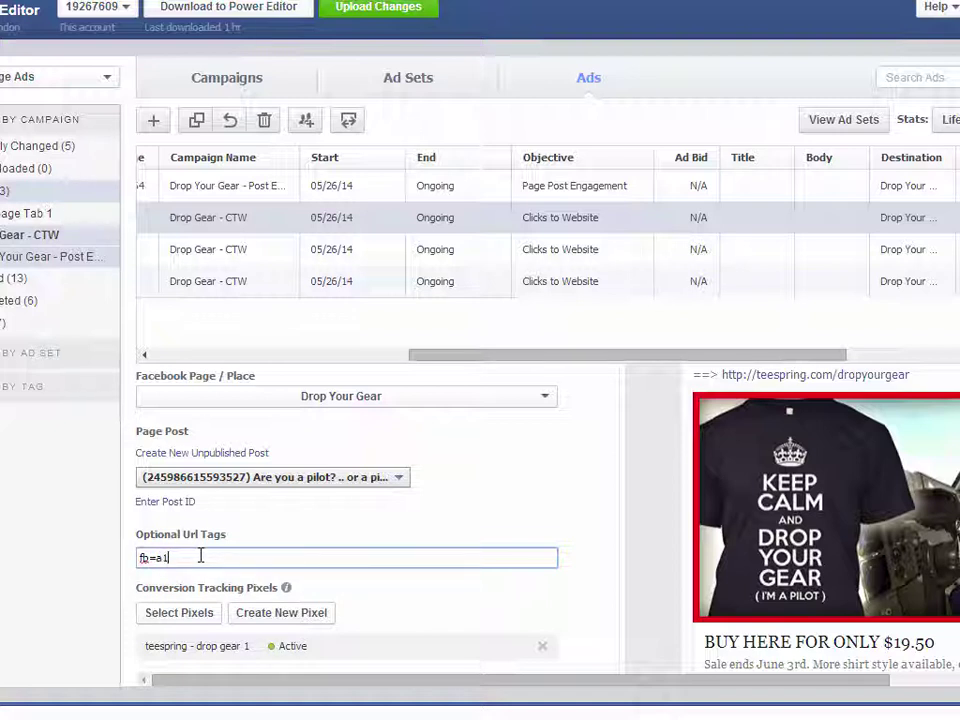
text(s1_)
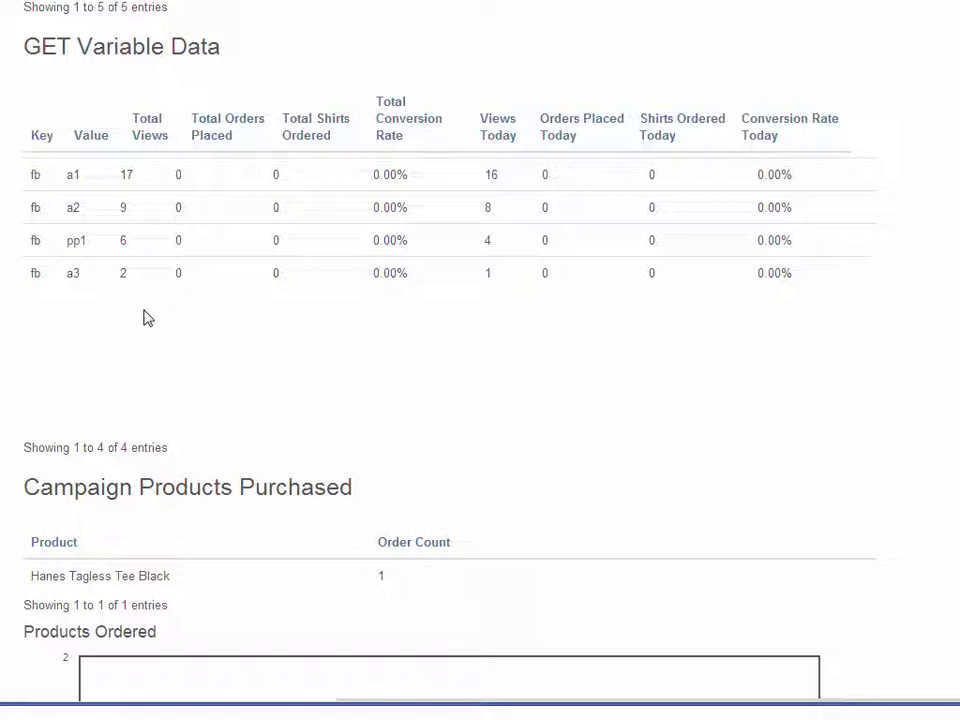
double_click(77, 247)
click(115, 248)
double_click(68, 174)
click(137, 326)
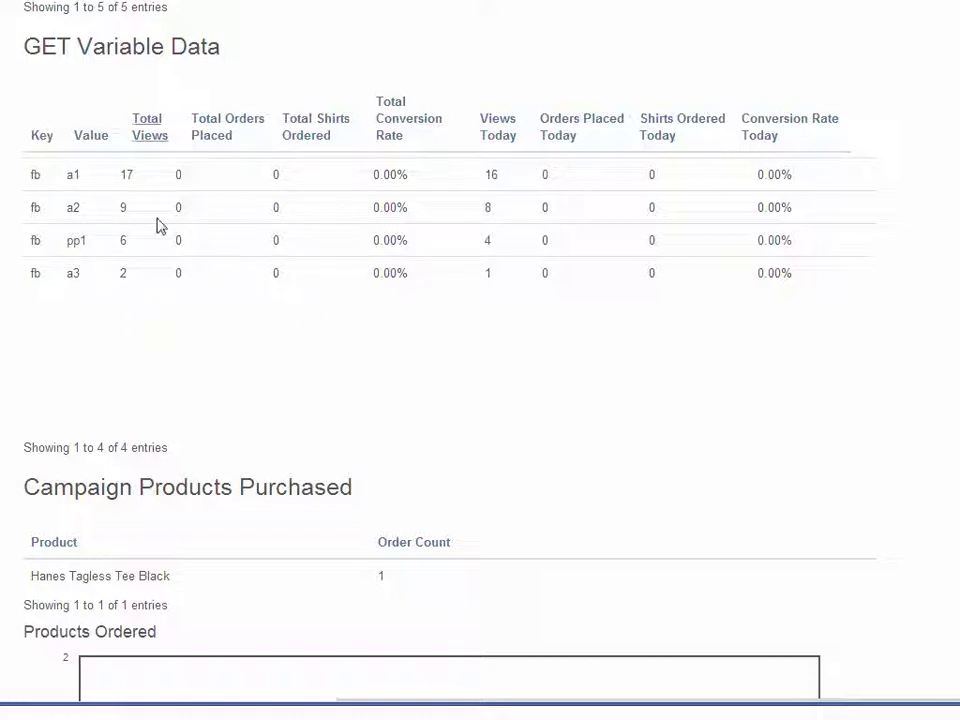